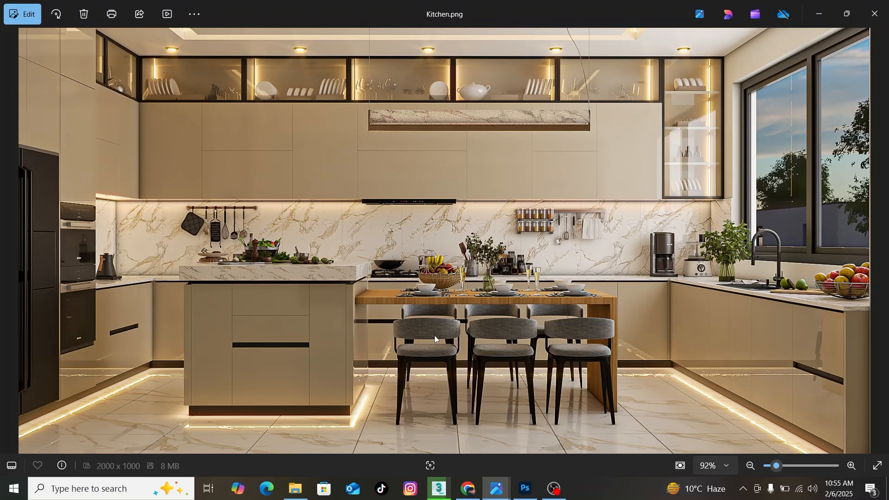
Step: Compare the raw render 1.RGB_color.png with the finished image Kitchen.png in the photo viewer
mouse_move(497, 481)
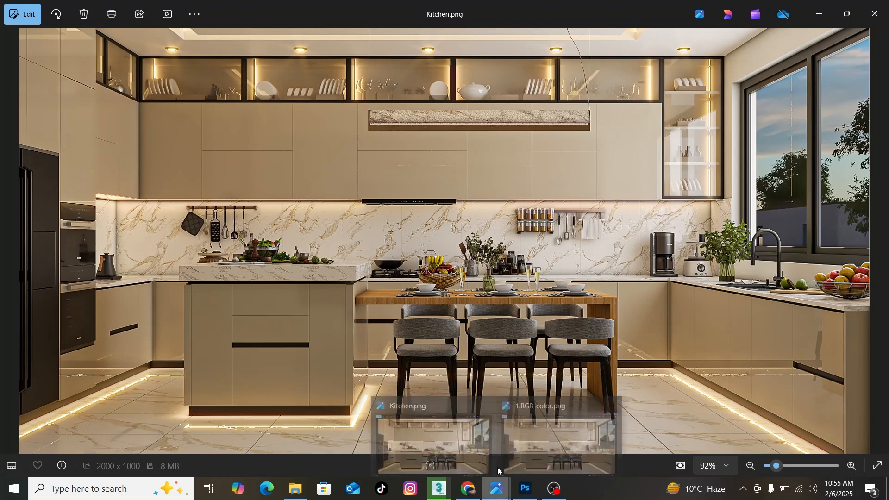
left_click(551, 438)
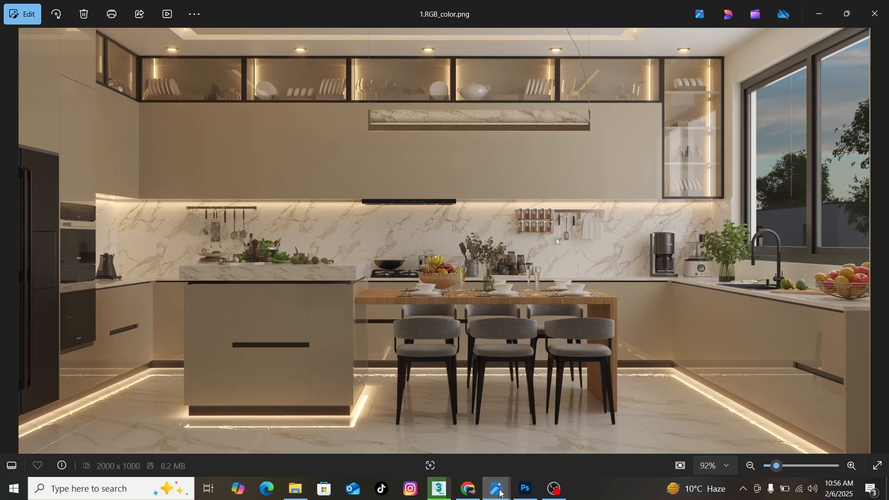
mouse_move(496, 489)
left_click(430, 440)
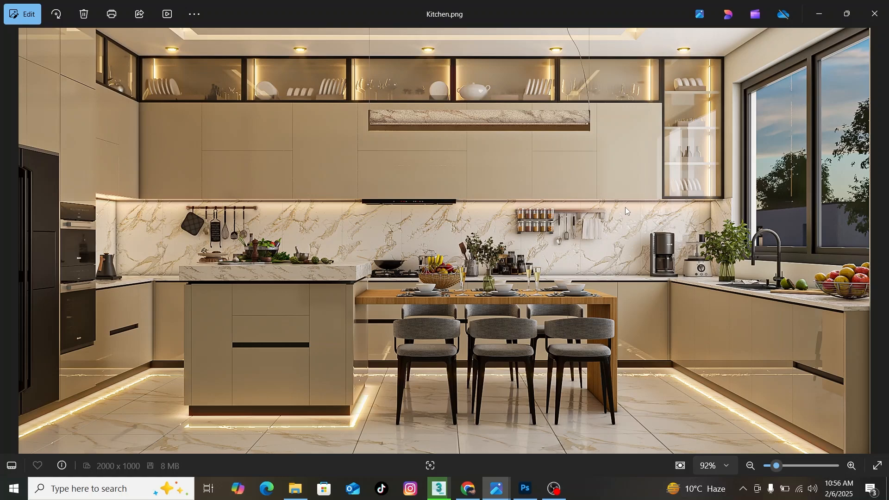
key("alt+Tab")
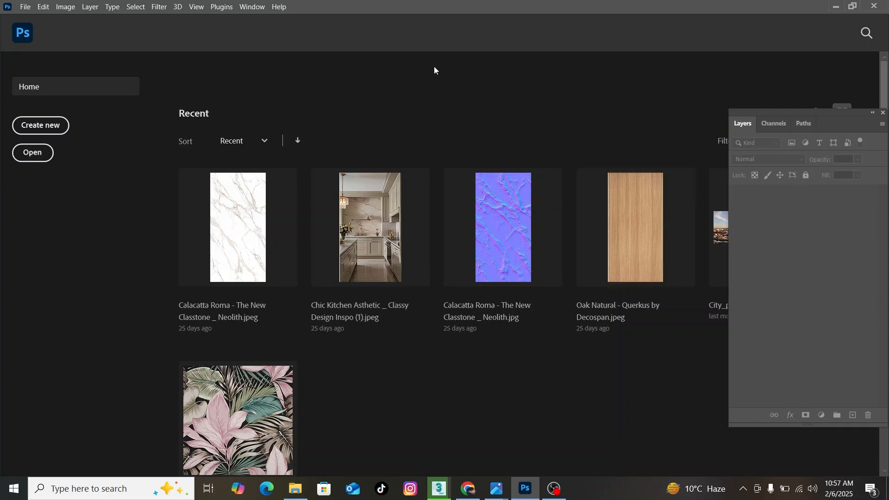
left_click(25, 8)
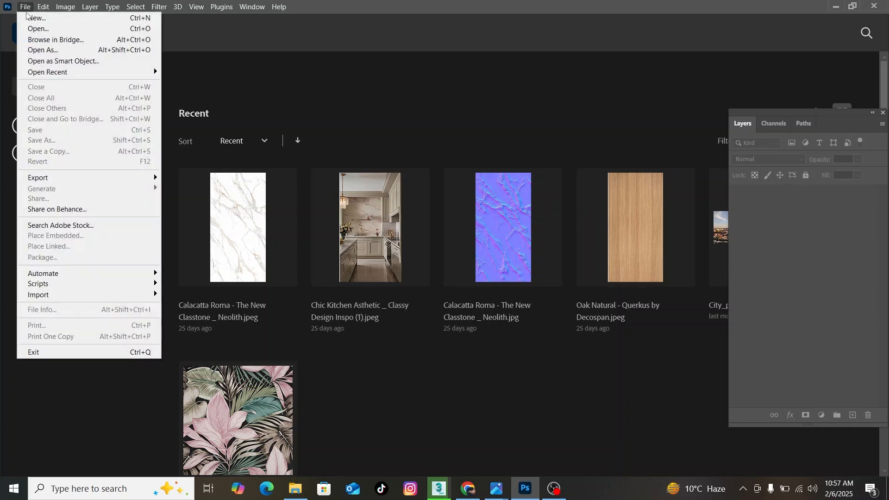
mouse_move(58, 288)
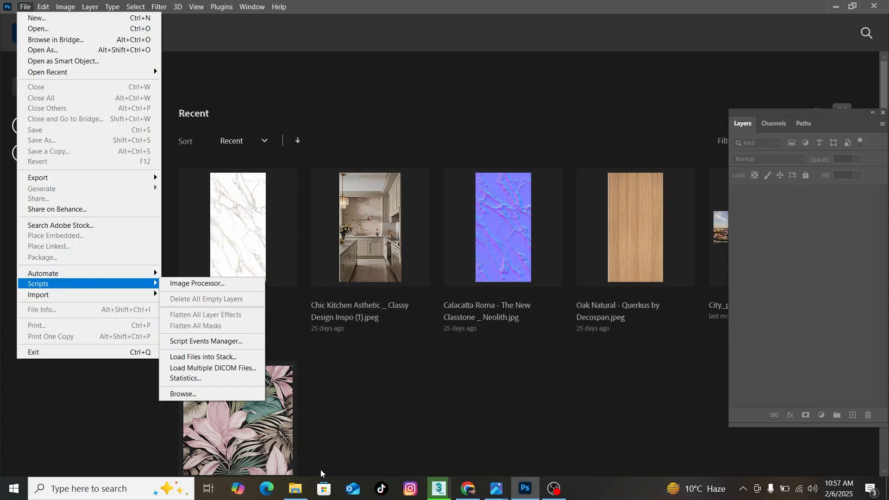
Step: Switch to File Explorer and view the render passes in the Kitchen render Element folder on New Volume (D:)
left_click(295, 488)
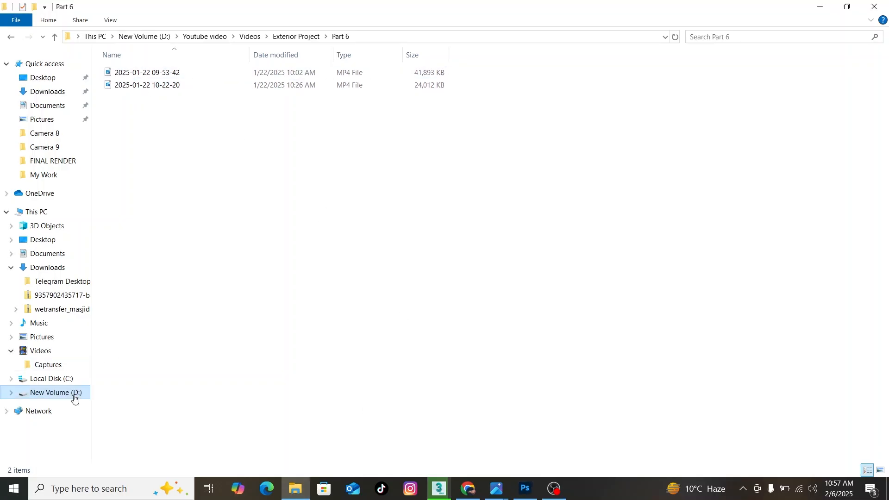
left_click(74, 398)
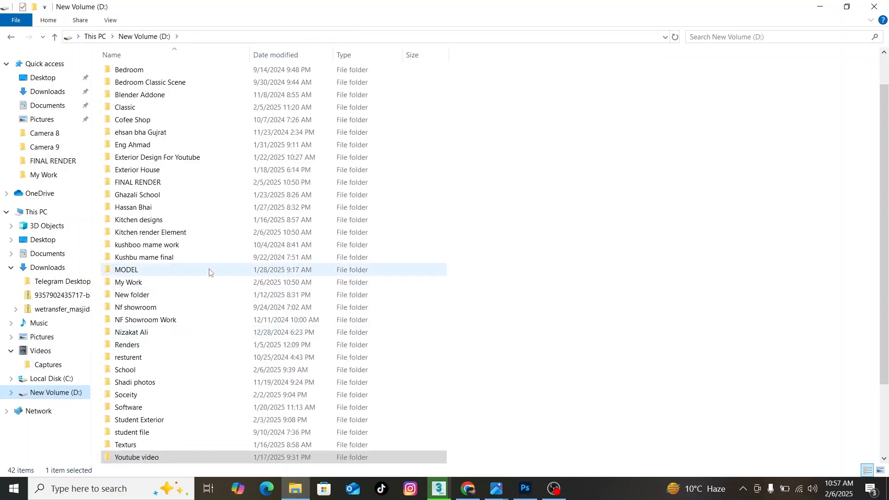
left_click(172, 235)
double_click(172, 235)
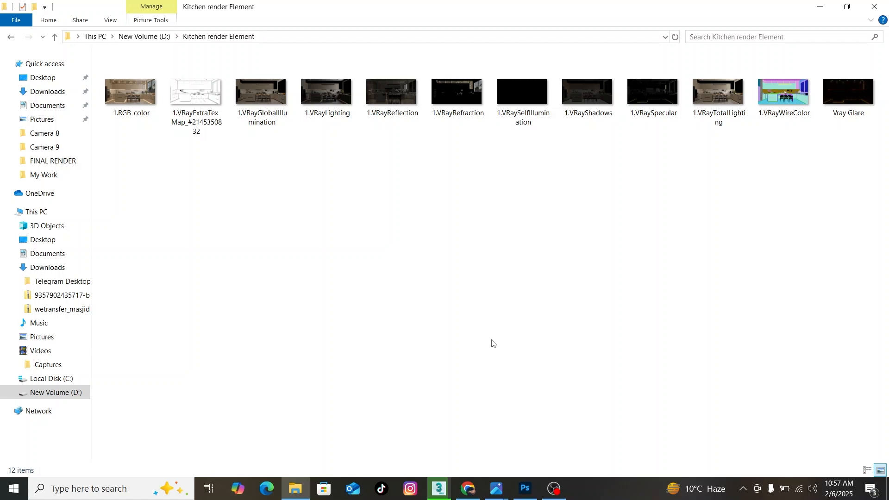
Step: Switch to Photoshop, start the Load Files into Stack script and browse for its source files
left_click(525, 487)
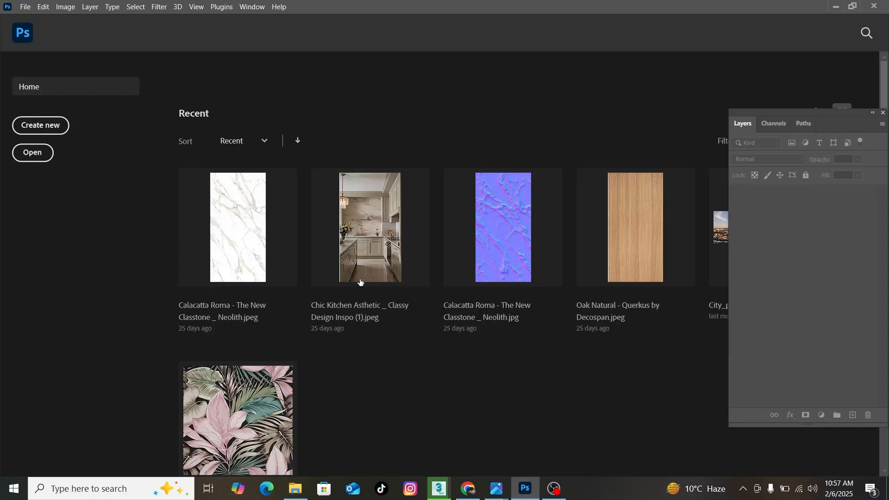
left_click(25, 8)
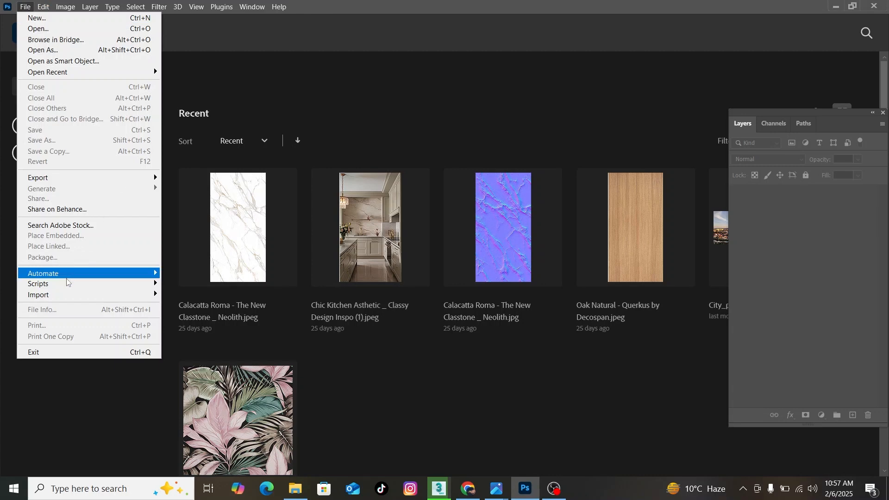
mouse_move(58, 285)
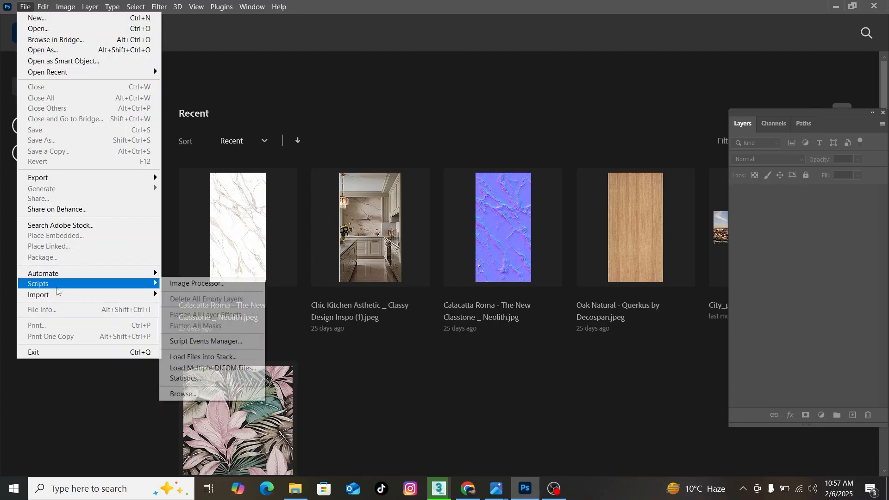
left_click(208, 357)
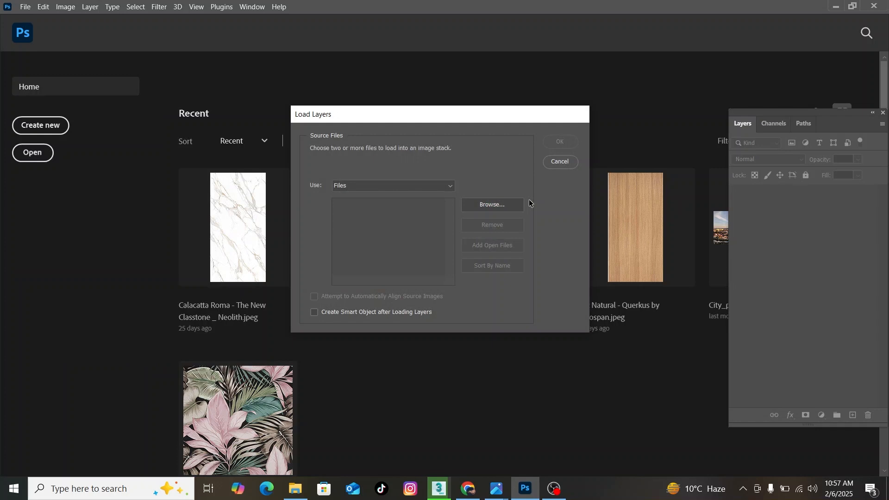
left_click(492, 205)
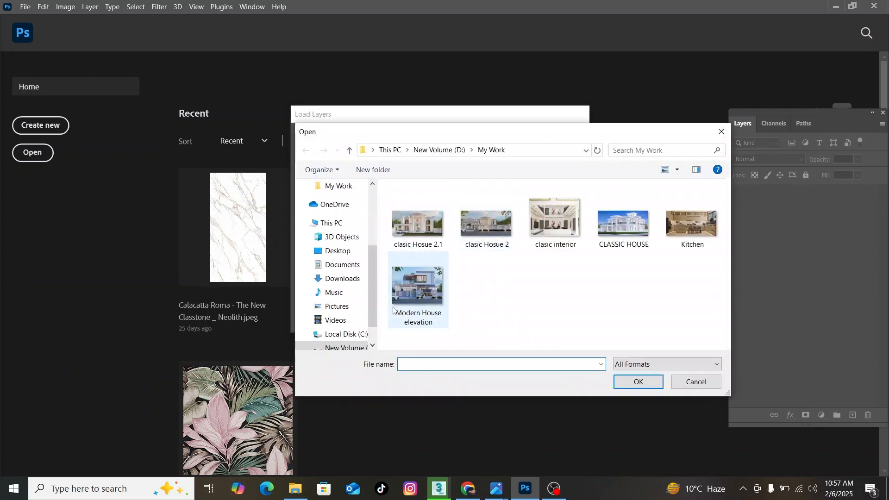
Step: Go to the Kitchen render Element folder on New Volume (D:) in the file chooser
left_click(349, 151)
left_click(350, 150)
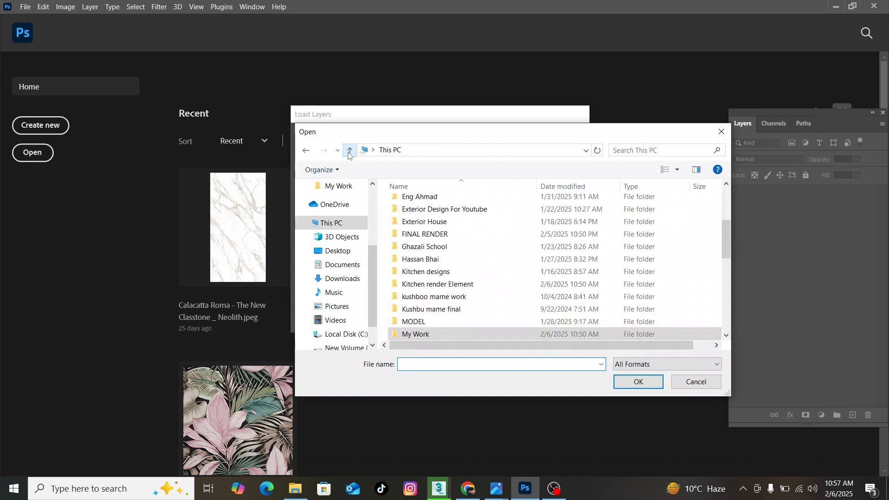
double_click(631, 330)
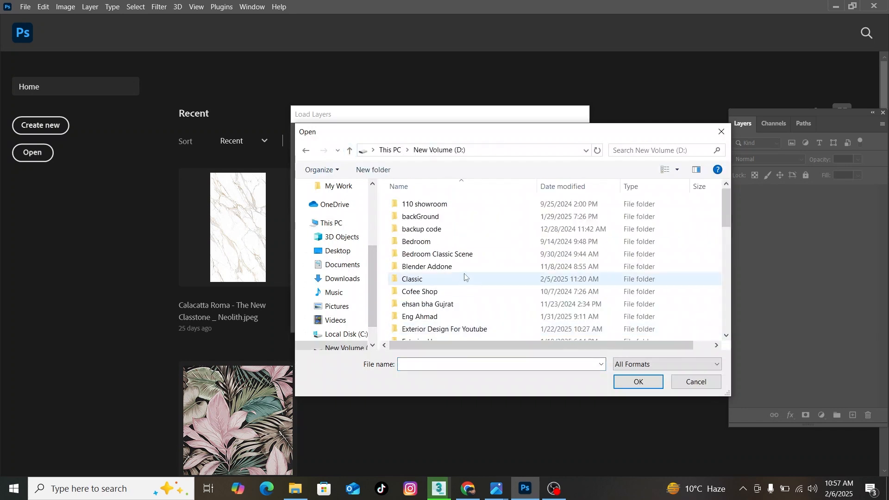
scroll(464, 276, "down", 2)
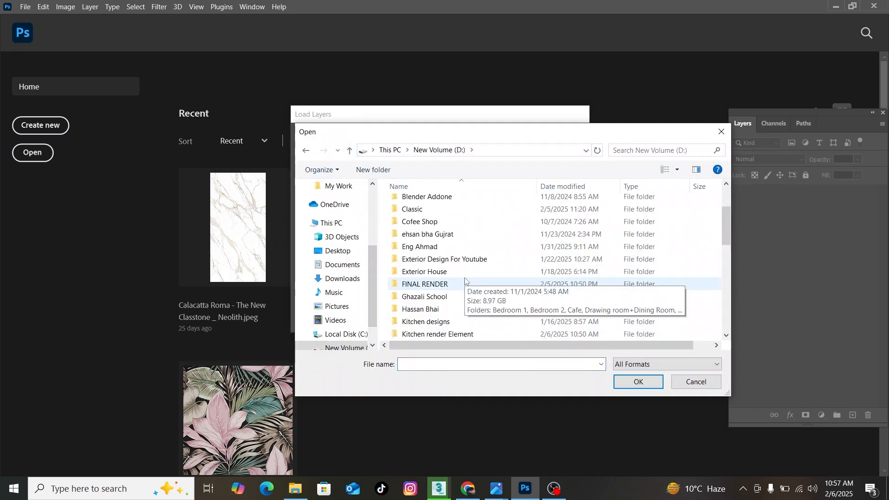
double_click(458, 335)
Step: Load all the render element images, from 1.RGB_color to Vray Glare, as layers of one document
left_click(409, 223)
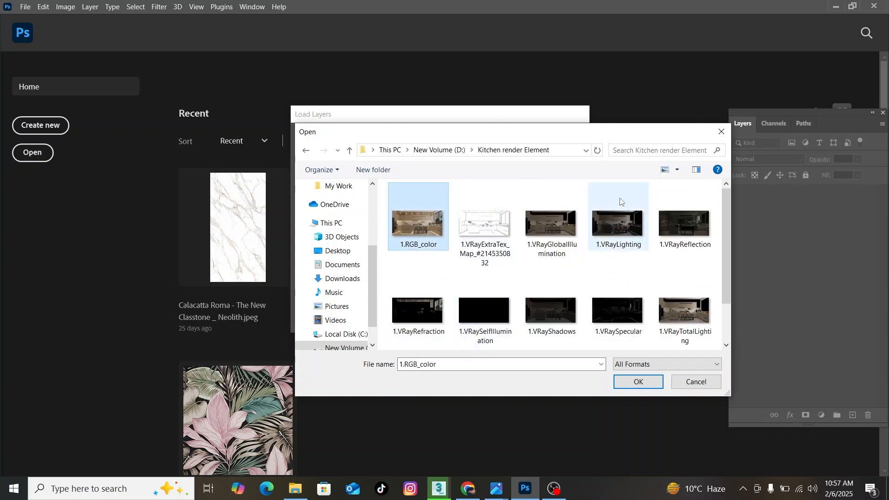
left_click_drag(729, 238, 709, 298)
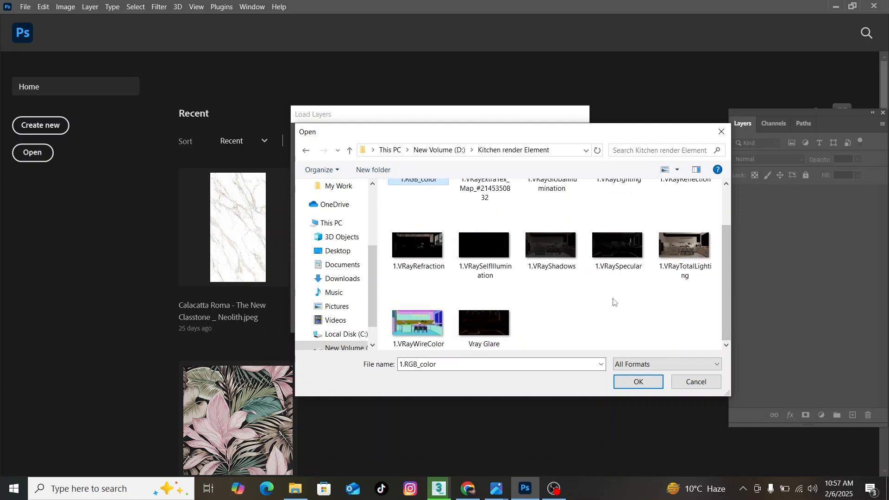
left_click(491, 323, "shift")
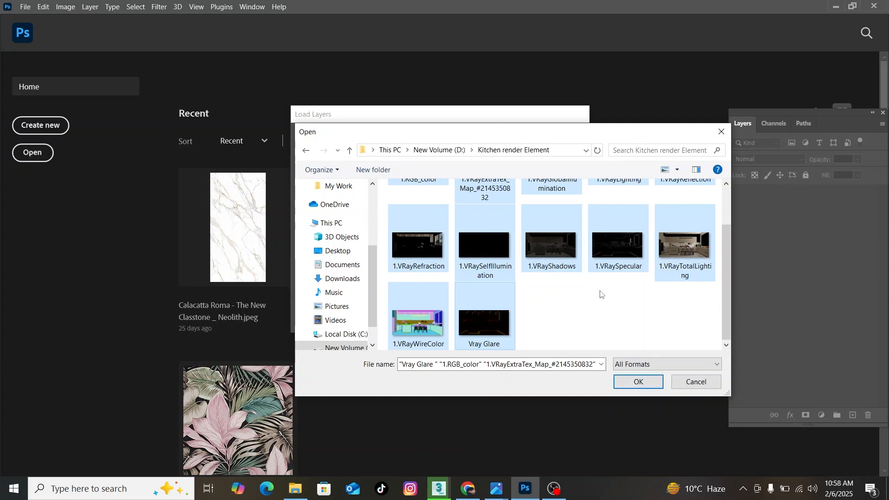
left_click(643, 382)
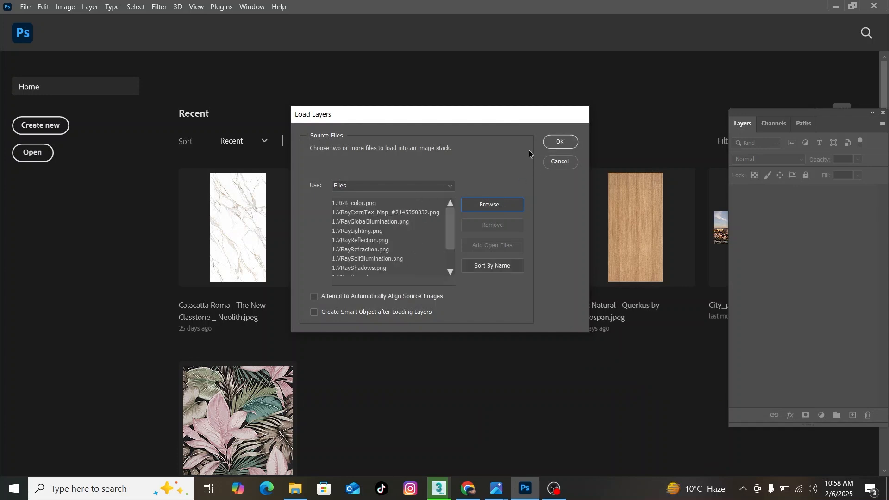
left_click(564, 142)
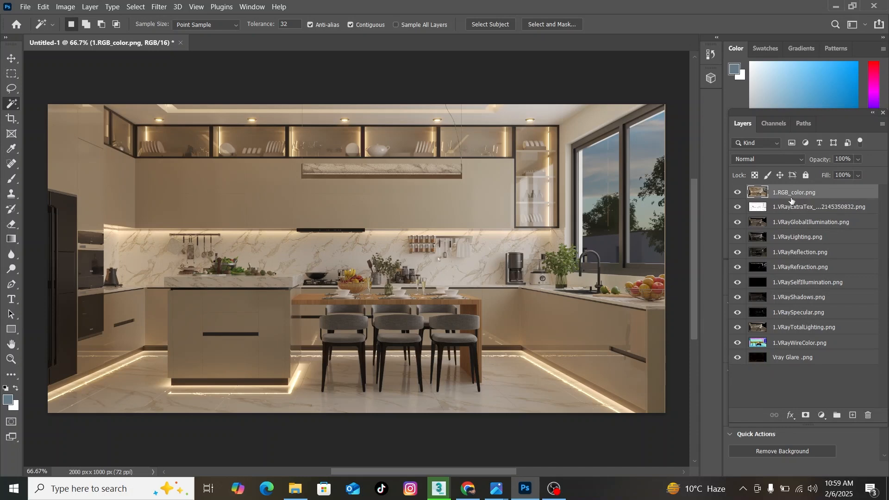
Step: Reorder the layers with RGB_color lowest, VRayWireColor, Vray Glare and VRaySelfIllumination uppermost in that order, and VRayTotalLighting directly above VRayLighting
left_click_drag(789, 197, 817, 363)
left_click_drag(789, 330, 785, 191)
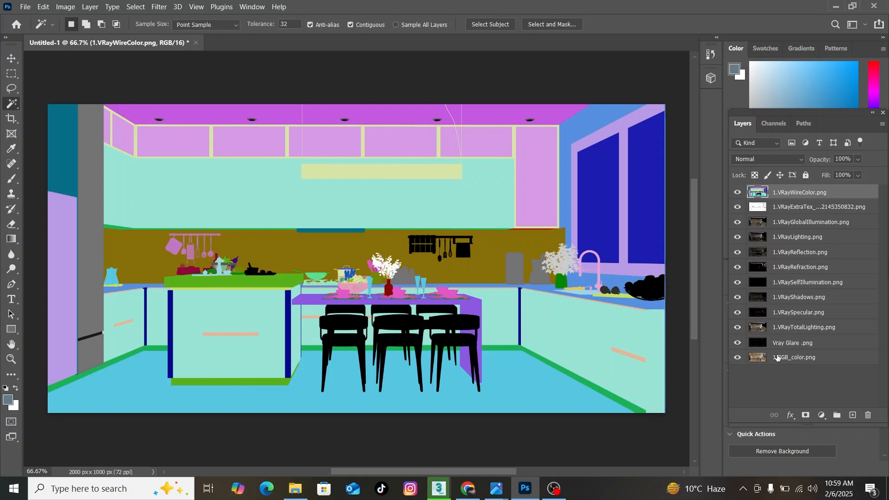
left_click_drag(791, 345, 777, 203)
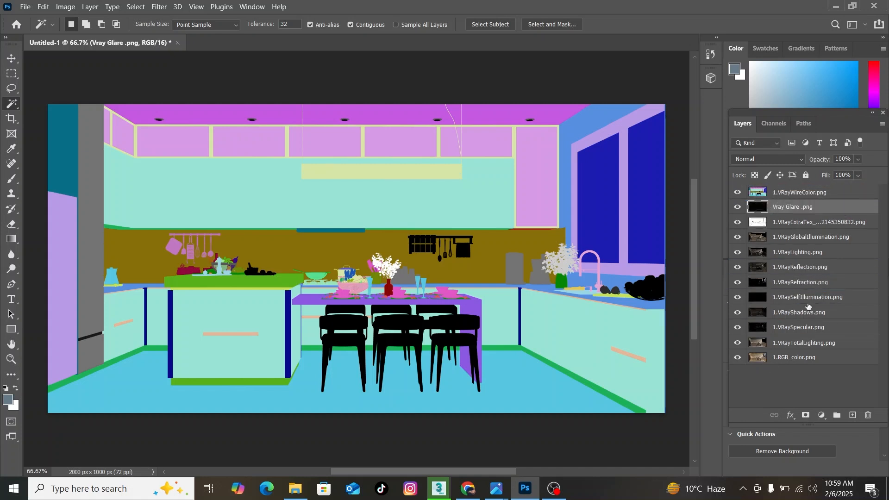
left_click_drag(806, 302, 787, 219)
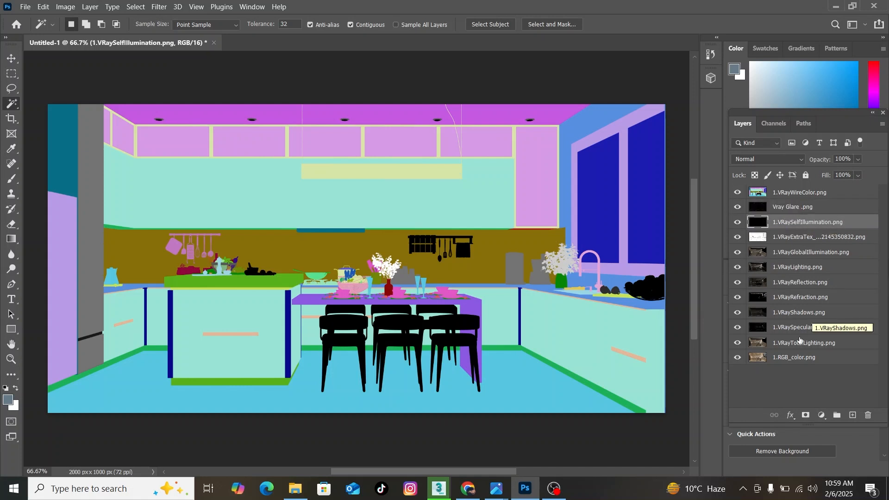
left_click_drag(793, 347, 815, 264)
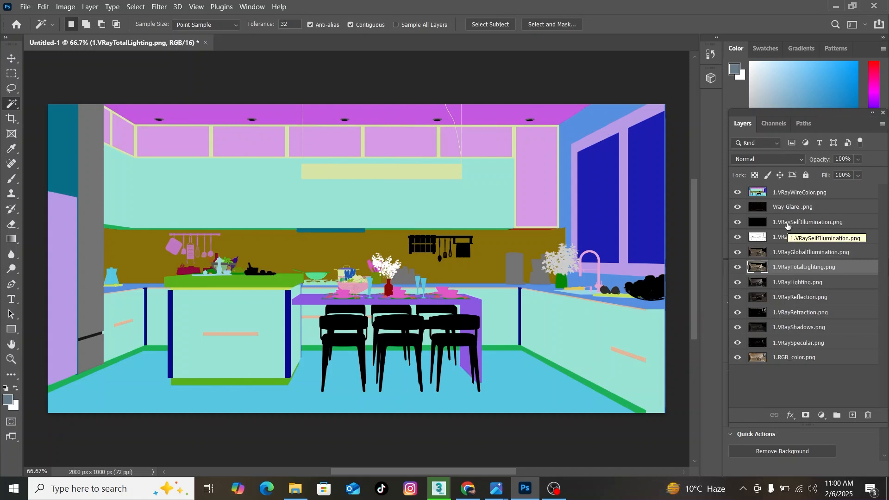
Step: Hide every render element layer from 1.VRayWireColor down to 1.VRaySpecular, leaving only the 1.RGB_color base layer visible
left_click(737, 192)
left_click(737, 207)
left_click(737, 222)
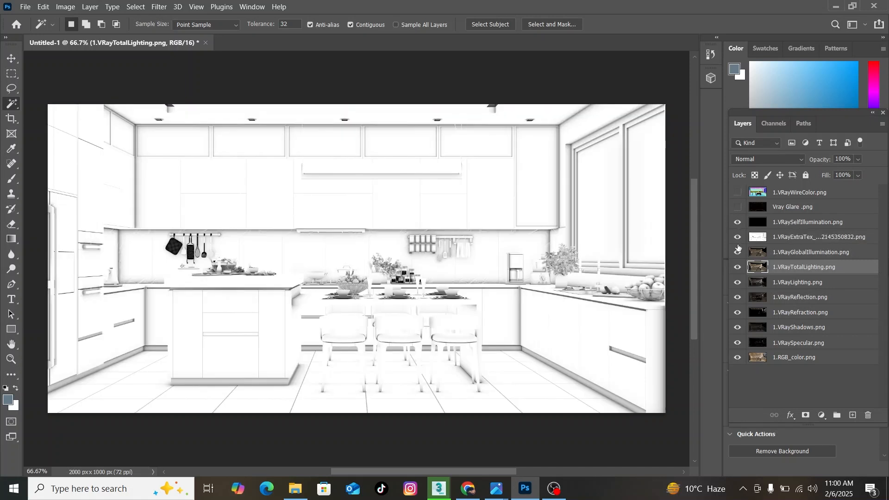
left_click(738, 237)
left_click(737, 252)
left_click(737, 267)
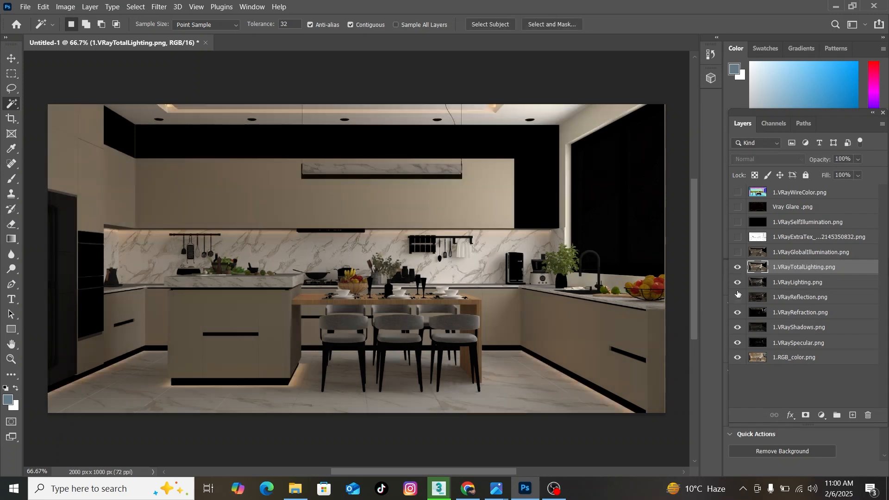
left_click(737, 282)
left_click(737, 297)
left_click(737, 312)
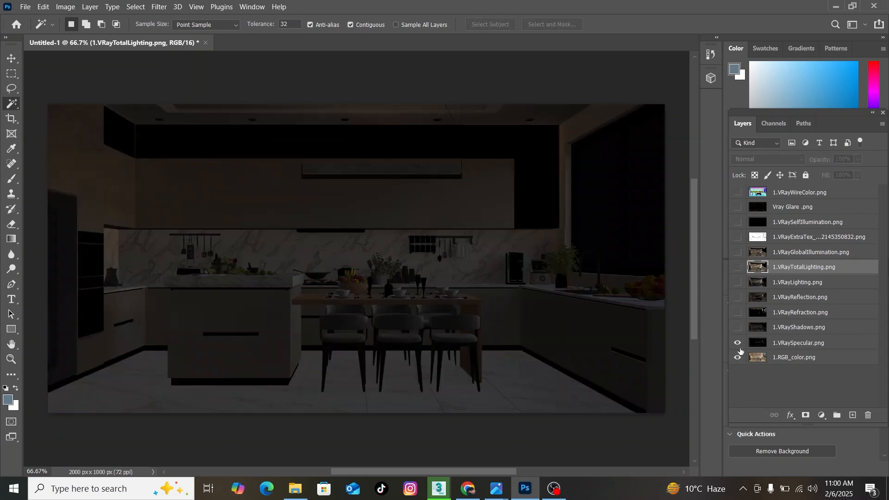
left_click(737, 327)
left_click(737, 343)
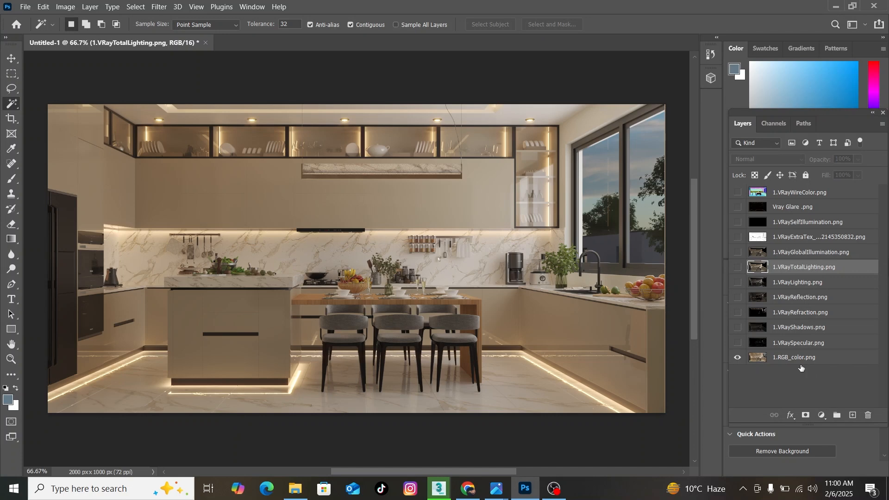
Step: Show the 1.VRaySpecular layer and set its blend mode to Screen with 20% opacity
left_click(737, 342)
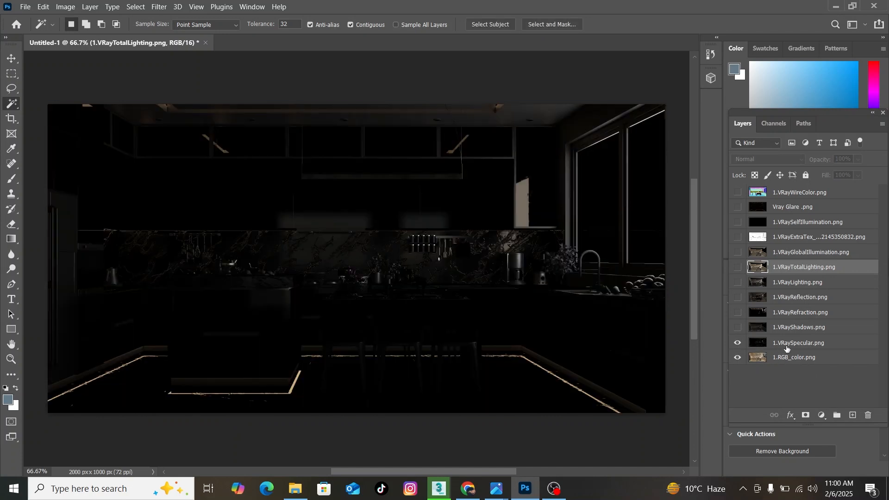
left_click(786, 347)
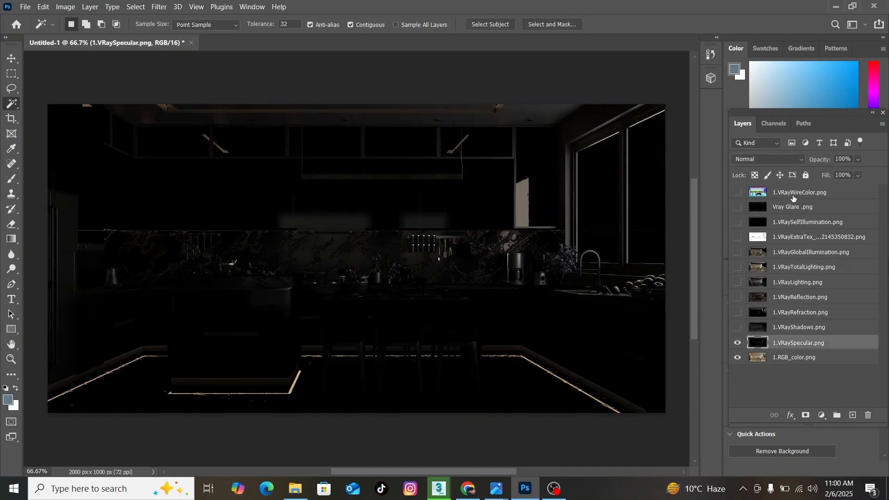
left_click(786, 159)
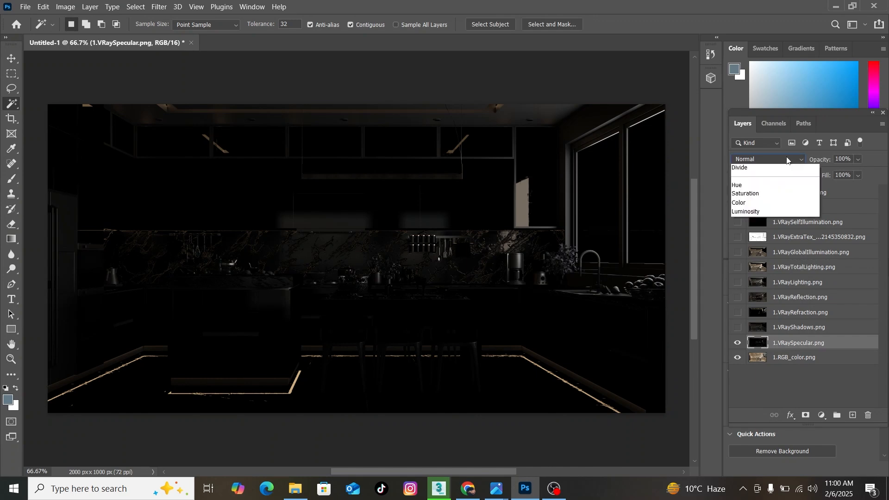
left_click(746, 260)
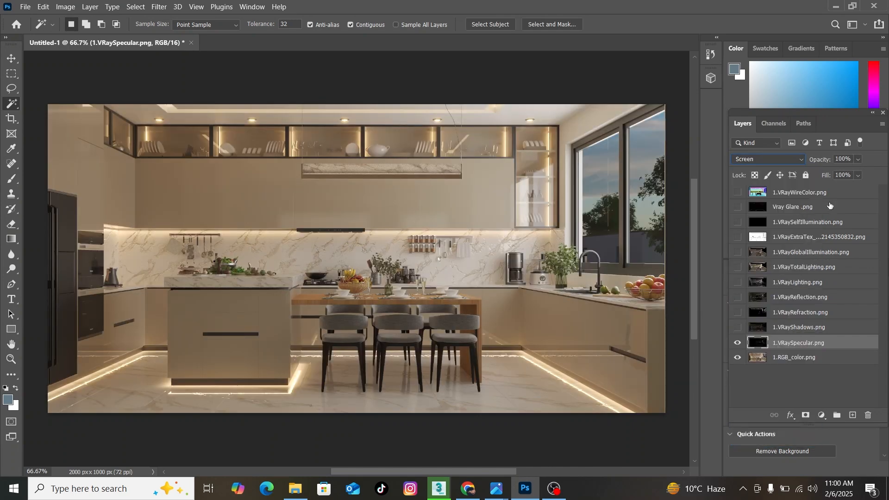
left_click(850, 160)
type("20")
key("Return")
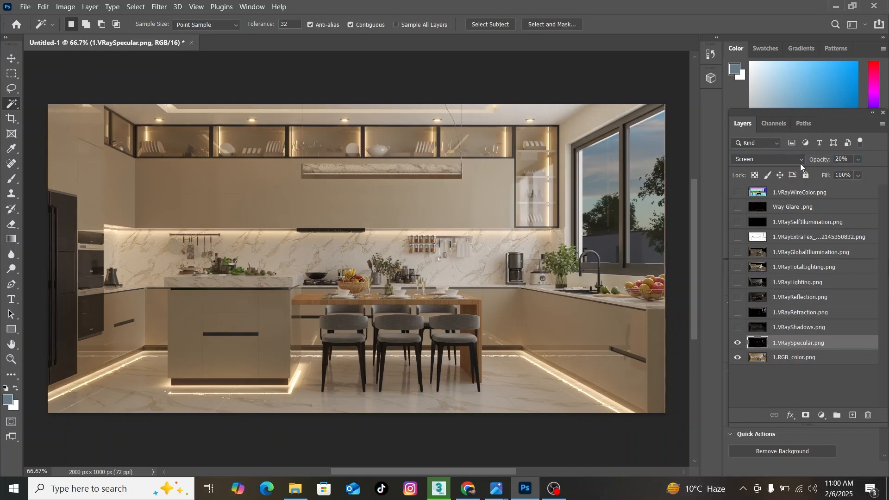
Step: Show the 1.VRayShadows layer and set its blend mode to Screen with 20% opacity
left_click(738, 327)
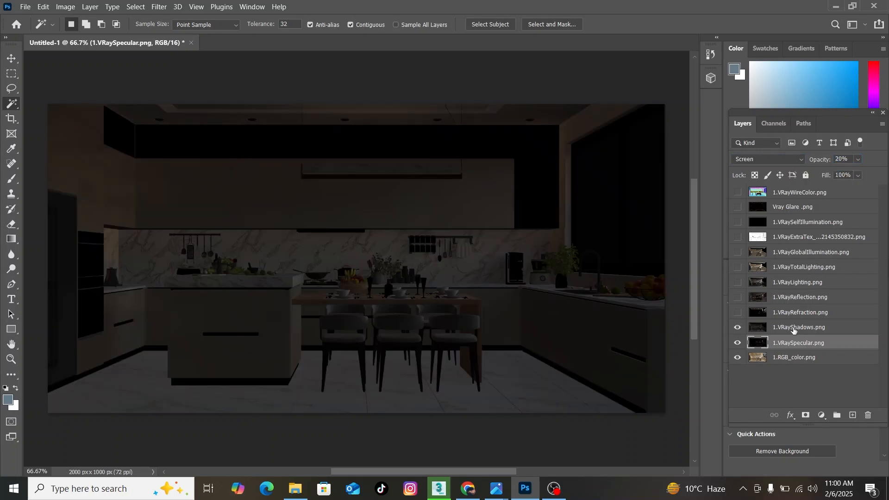
left_click(793, 330)
left_click(797, 162)
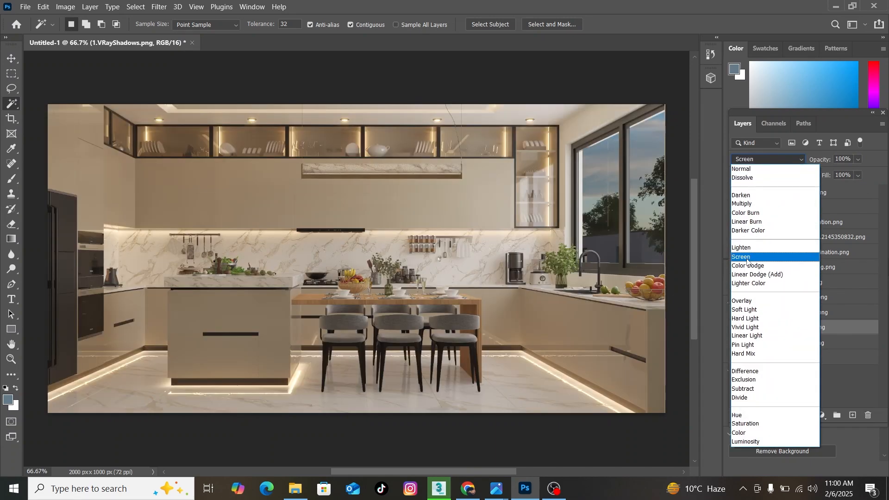
left_click(777, 257)
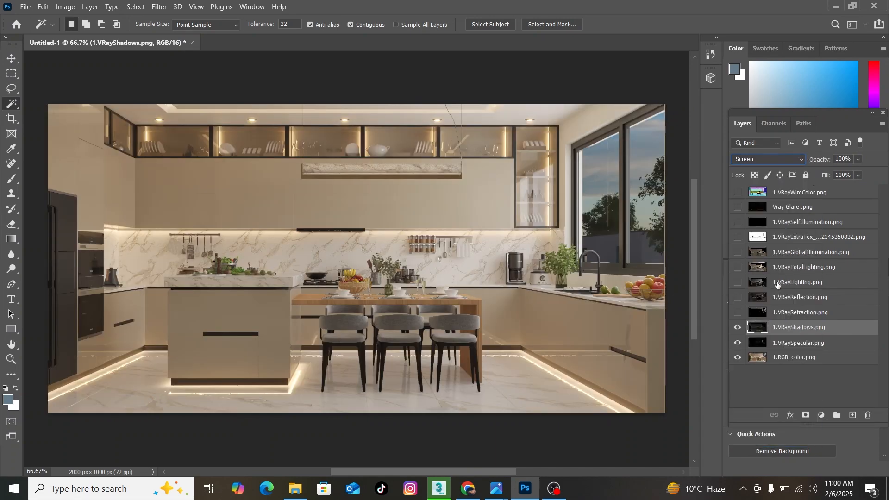
left_click(737, 328)
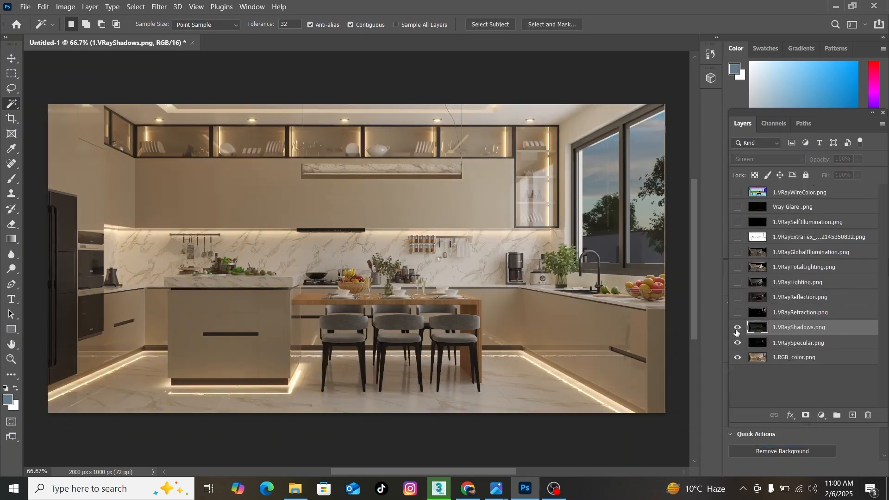
left_click(737, 329)
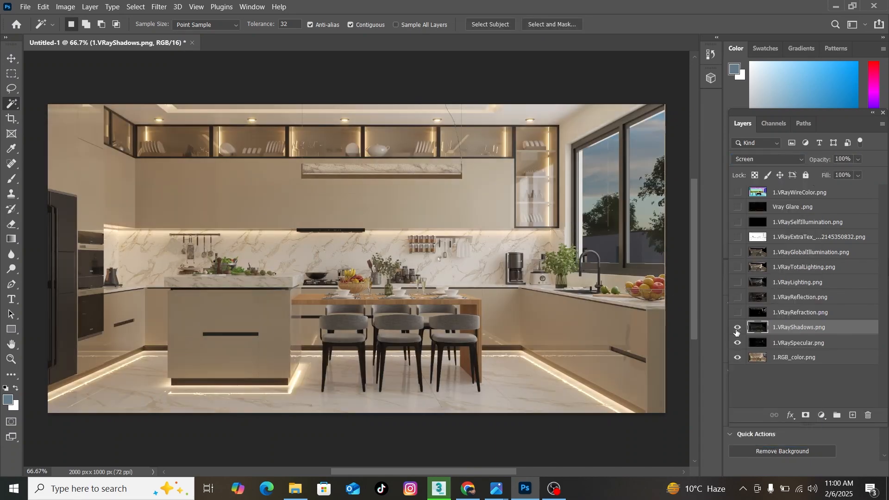
left_click(845, 160)
type("2")
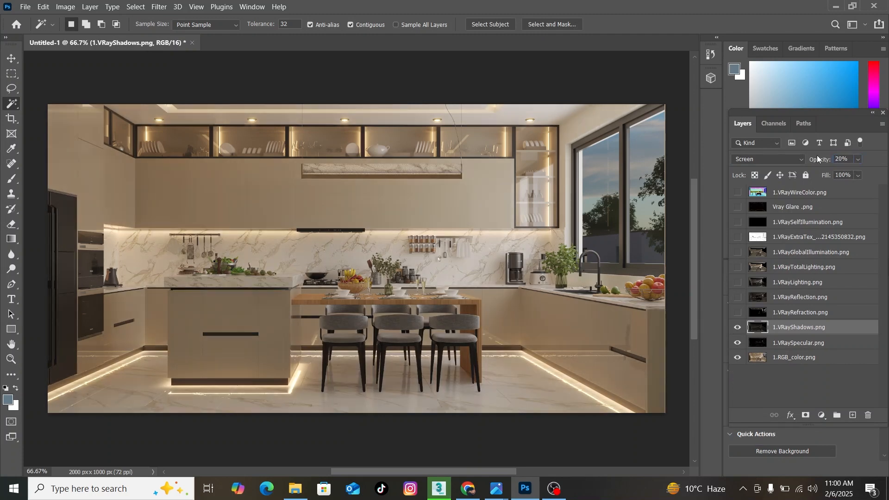
Step: Show the 1.VRayRefraction layer, blend it in Screen mode, compare the image with and without it, and set its opacity to 40%
left_click(737, 312)
left_click(800, 315)
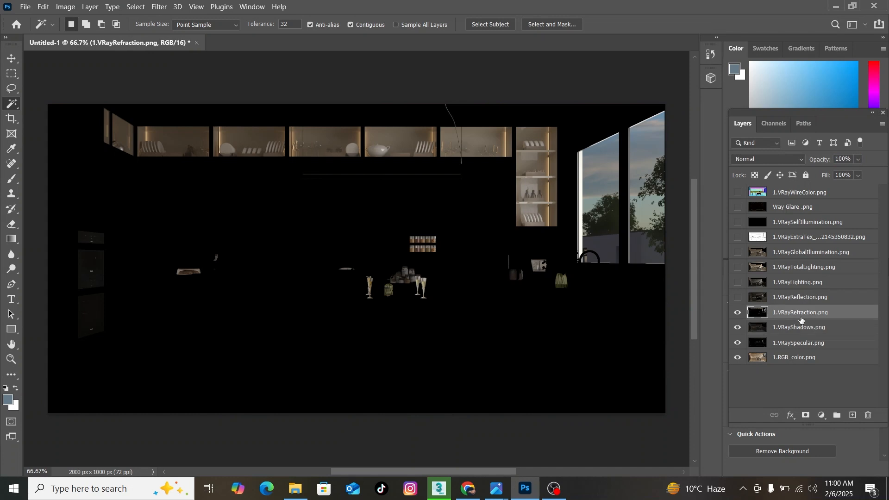
left_click(790, 159)
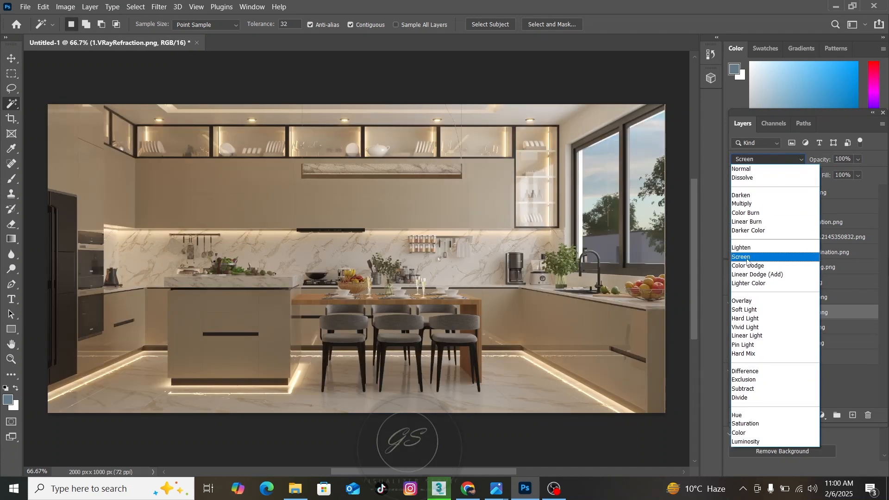
left_click(798, 257)
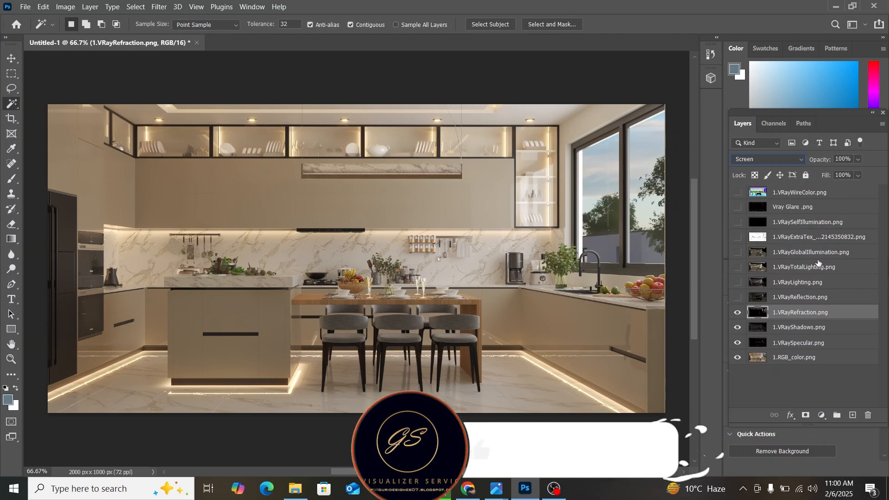
left_click(737, 313)
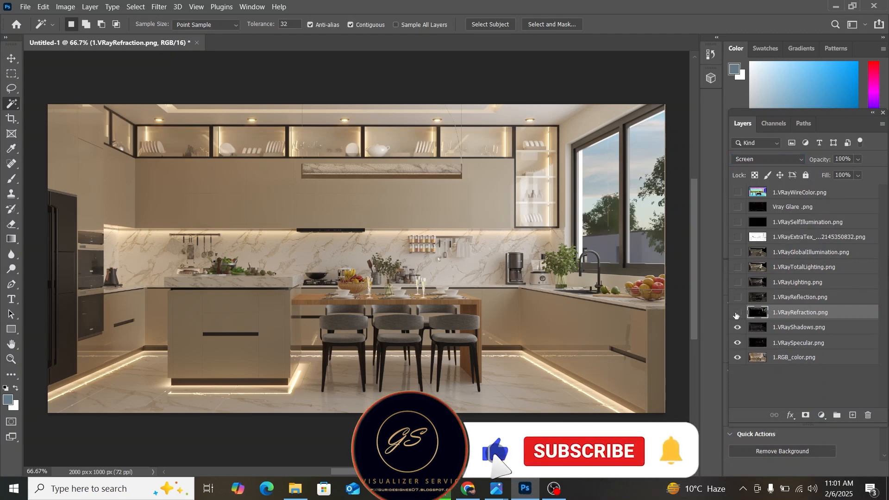
left_click(736, 313)
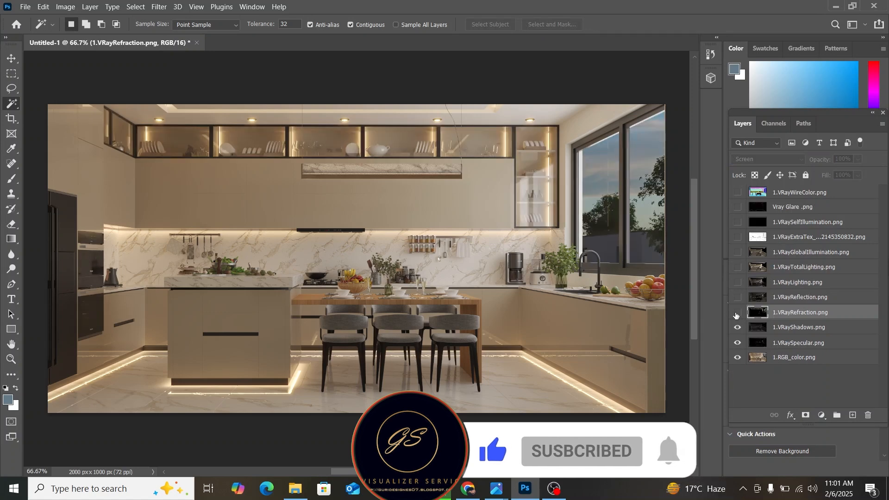
left_click(737, 314)
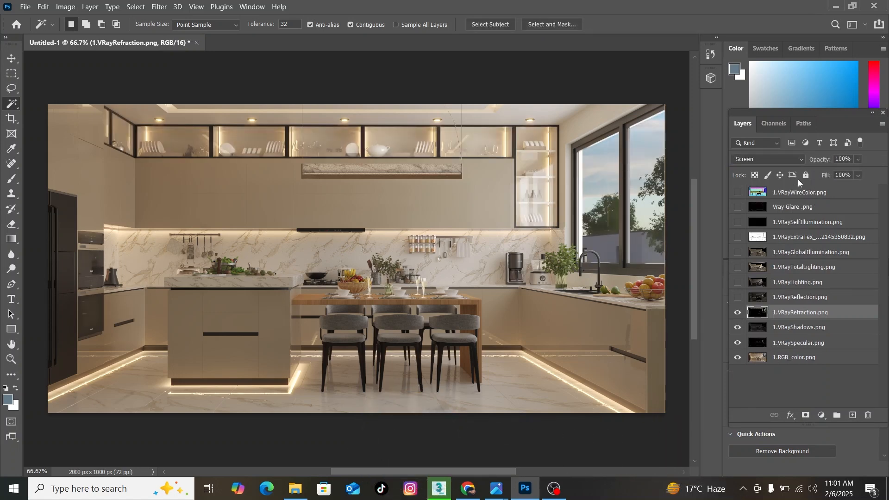
left_click_drag(849, 159, 817, 160)
type("40")
key("Return")
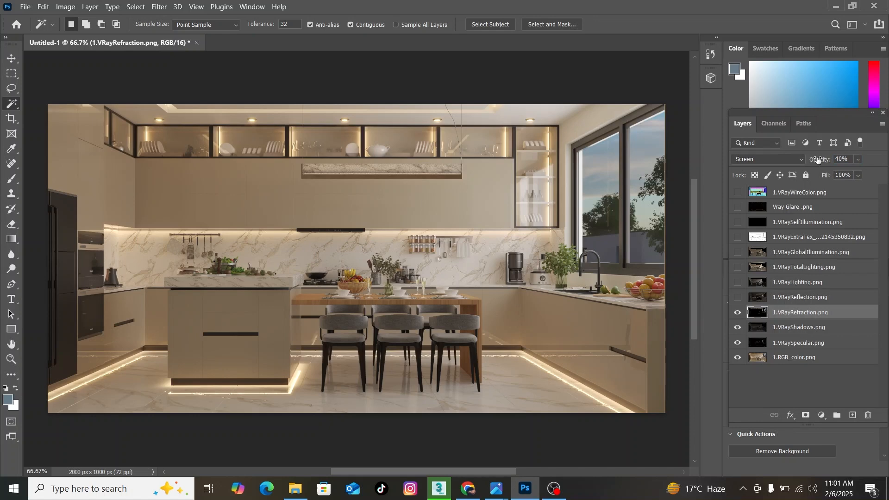
Step: Show the 1.VRayReflection layer, blend it in Screen mode, compare the image with and without it, and set its opacity to 40%
left_click(737, 297)
left_click(785, 298)
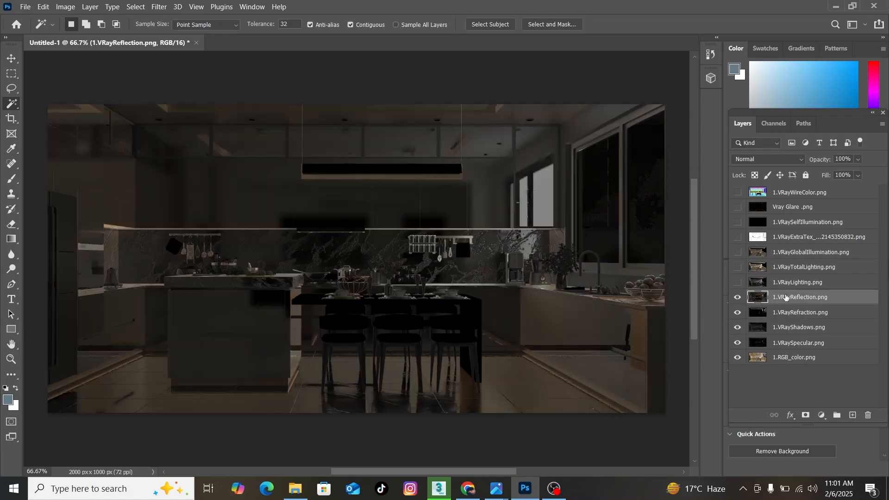
left_click(788, 160)
left_click(757, 256)
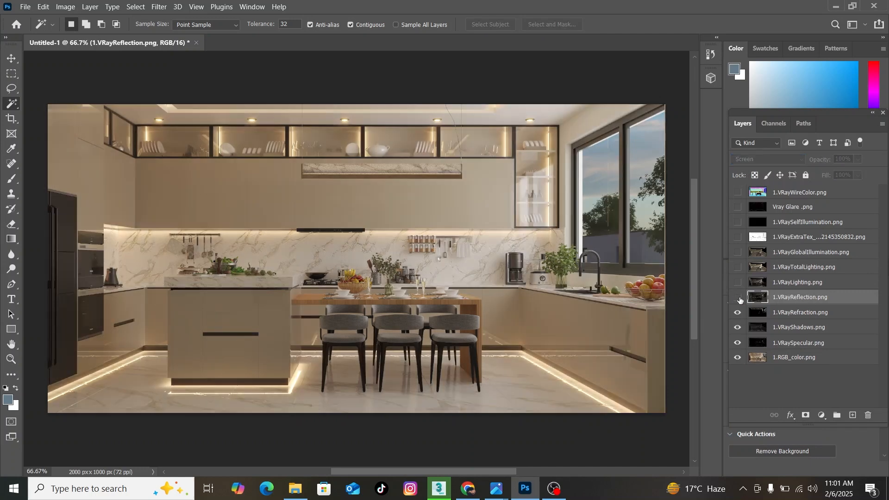
left_click(738, 297)
left_click(738, 297)
left_click(737, 297)
left_click(849, 159)
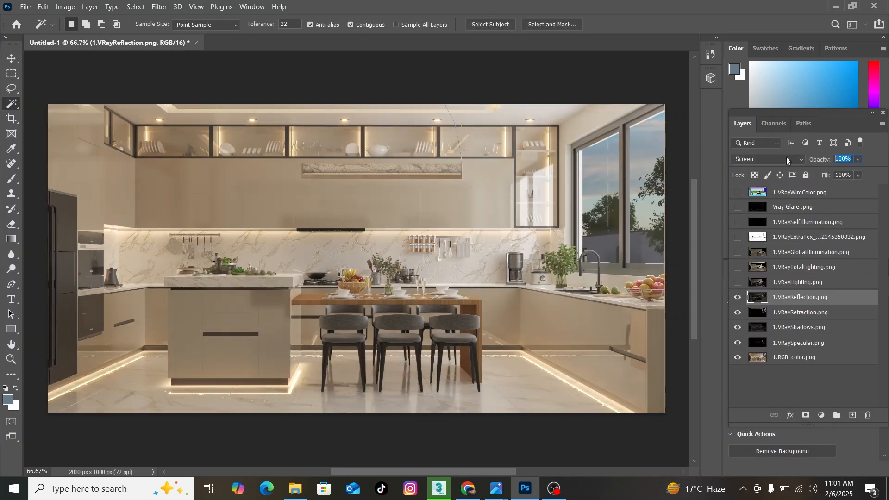
type("40")
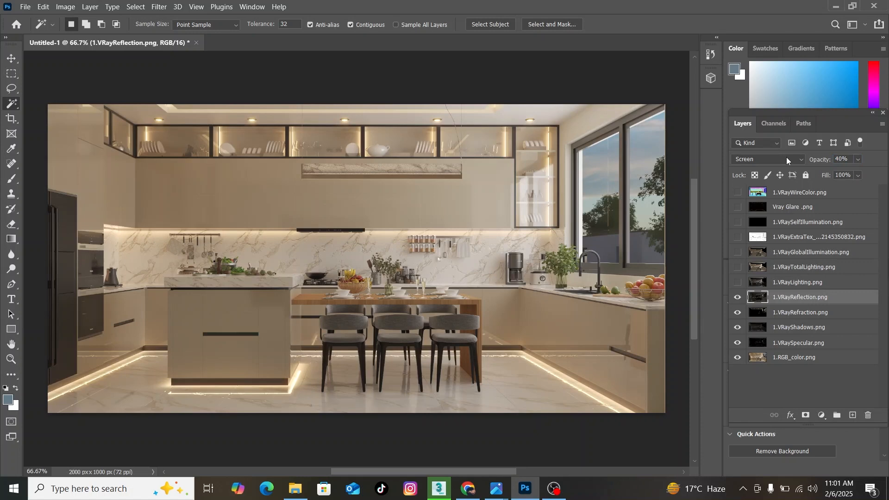
Step: Show the 1.VRayLighting layer, blend it in Screen mode, check its effect on the image, and set its opacity to 40%
left_click(738, 282)
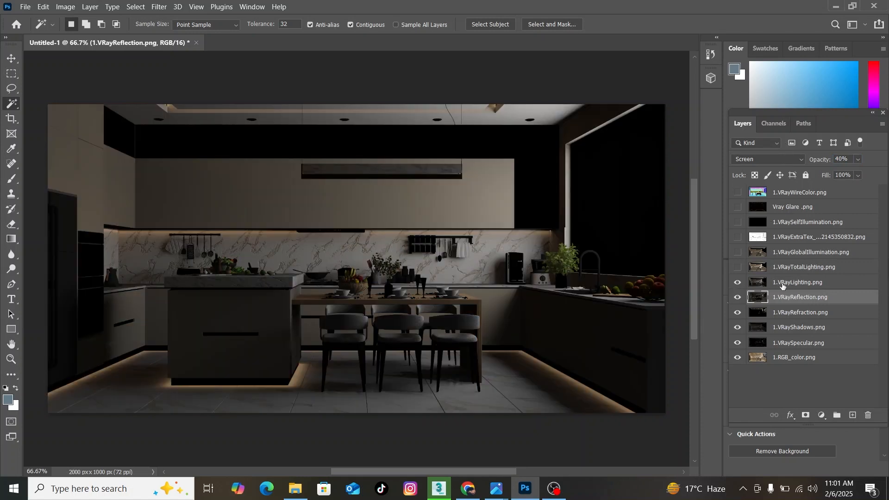
left_click(782, 284)
left_click(790, 158)
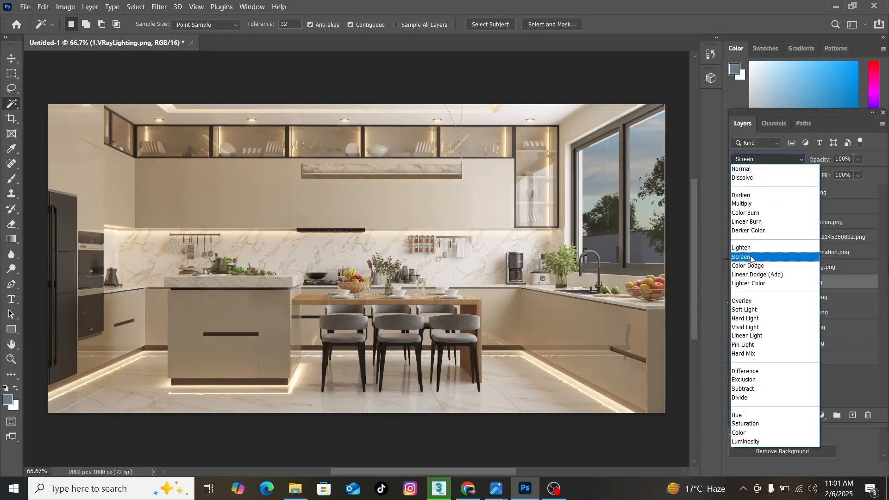
left_click(757, 251)
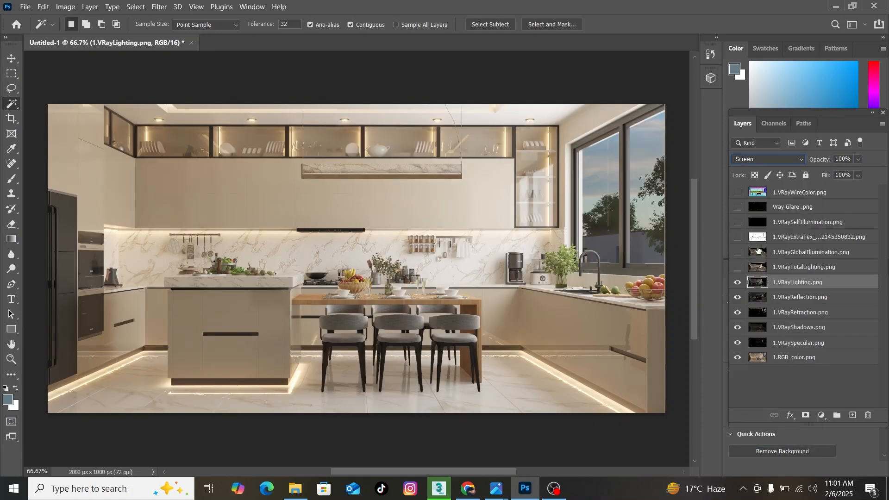
left_click(738, 283)
left_click(738, 282)
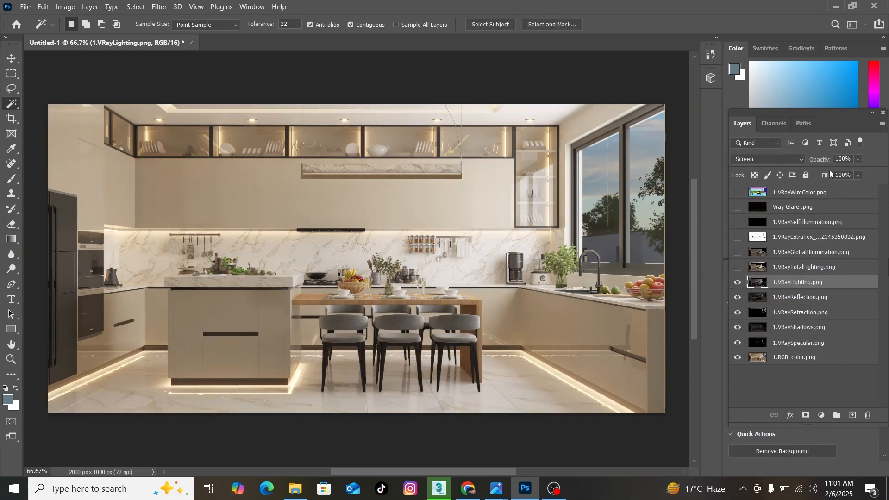
left_click(852, 160)
type("30")
key("Return")
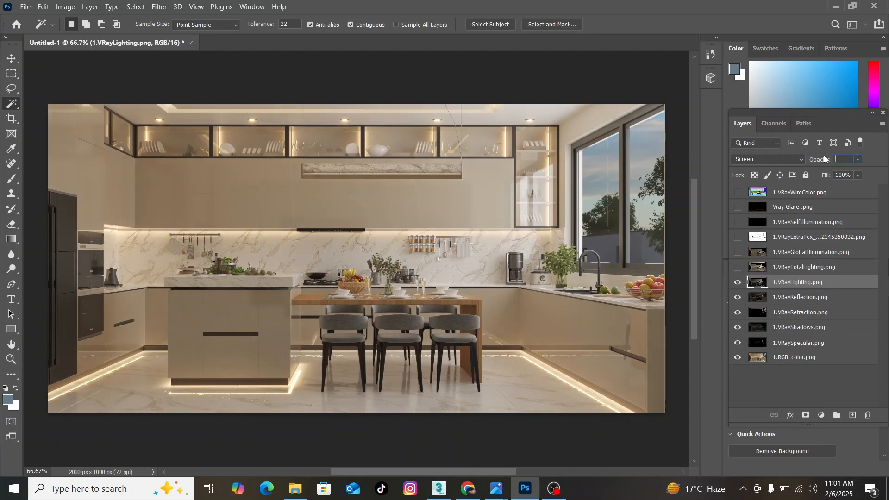
type("40")
key("Return")
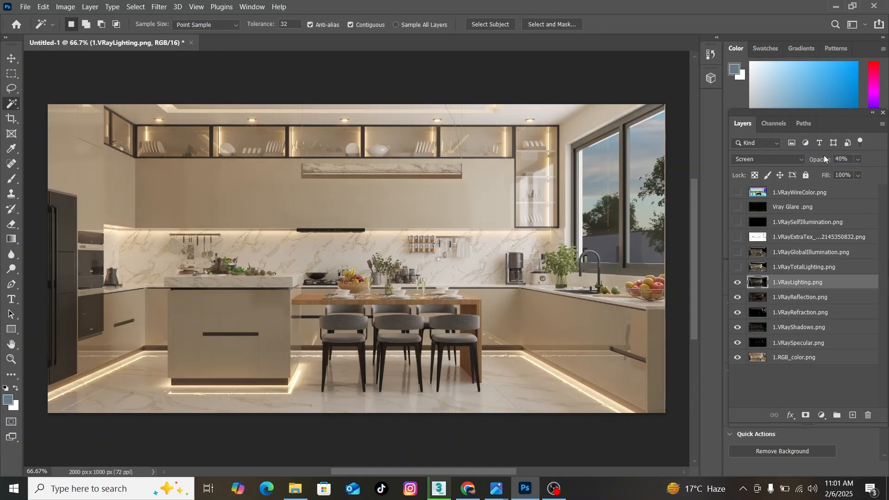
Step: Show the 1.VRayTotalLighting layer and set its blend mode to Screen with 30% opacity
left_click(737, 267)
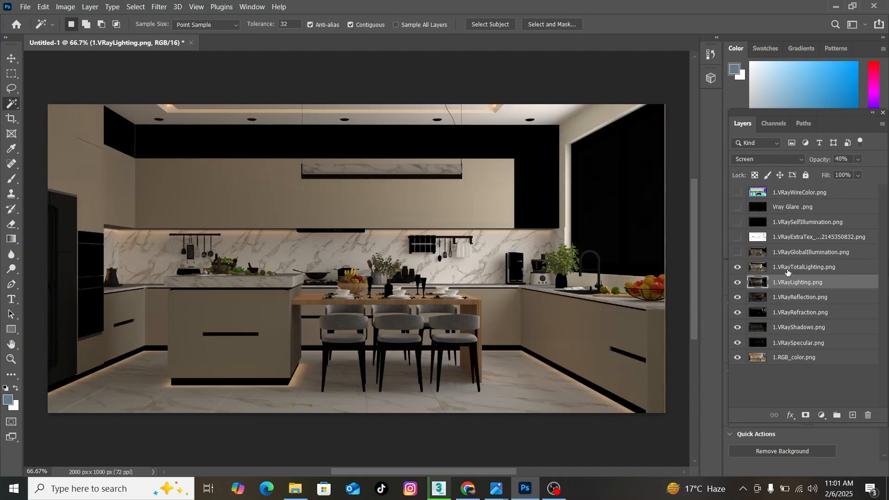
left_click(787, 272)
left_click(787, 162)
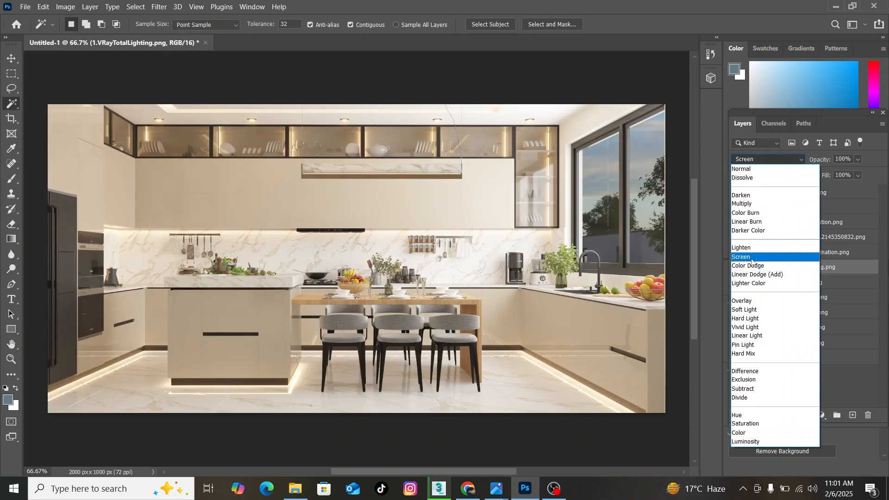
left_click(749, 257)
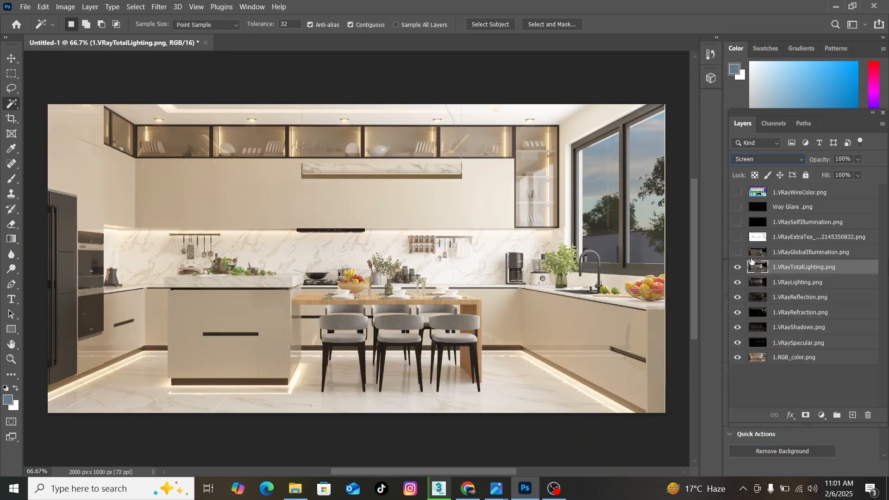
left_click(840, 159)
key("BackSpace")
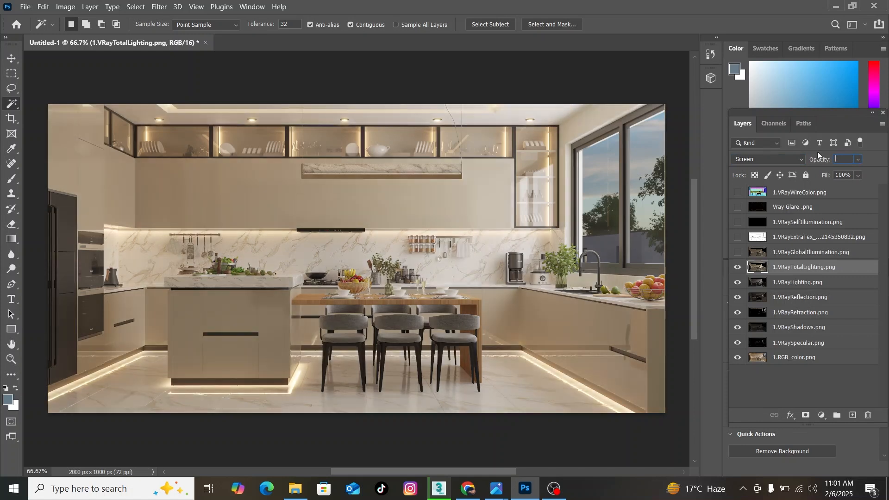
type("30")
key("Return")
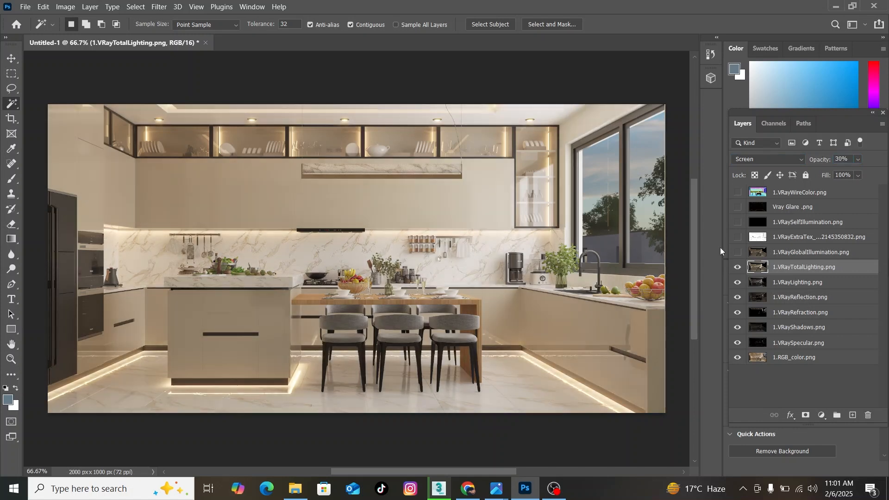
Step: Show the 1.VRayGlobalIllumination layer, blend it in Screen mode, check its effect on the image, and set its opacity to 10%
left_click(737, 252)
left_click(802, 252)
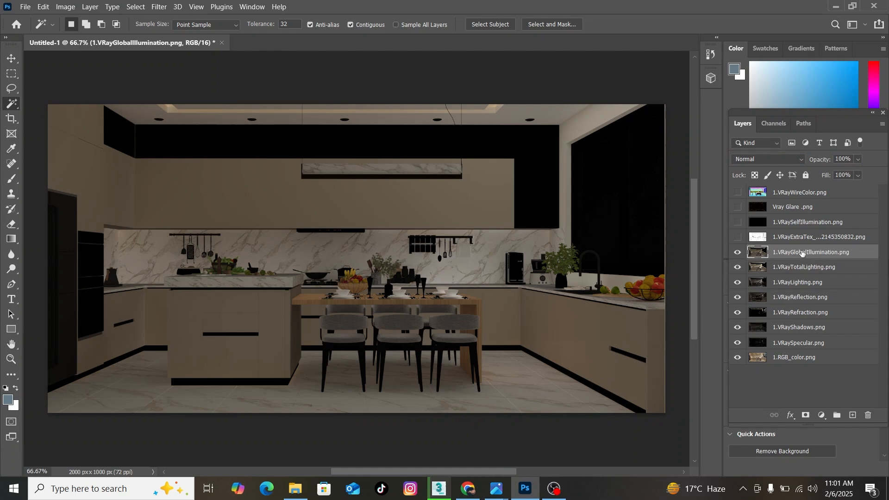
left_click(799, 160)
left_click(757, 256)
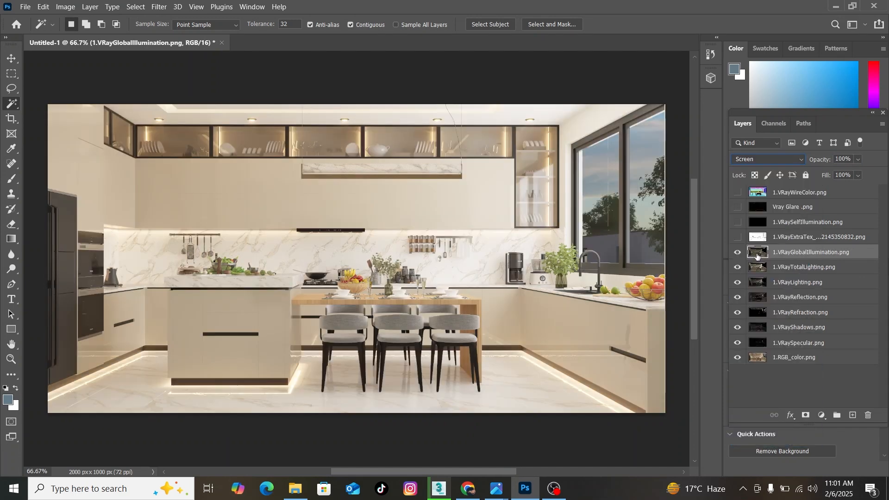
left_click(739, 255)
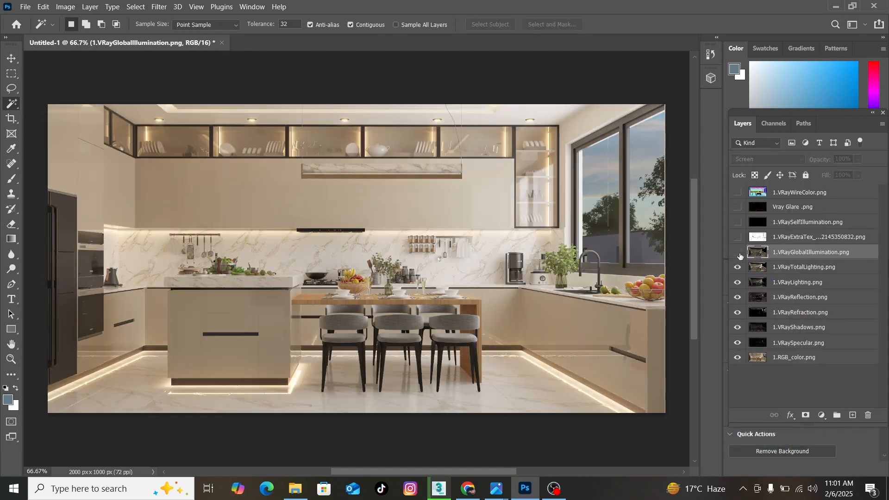
left_click(739, 255)
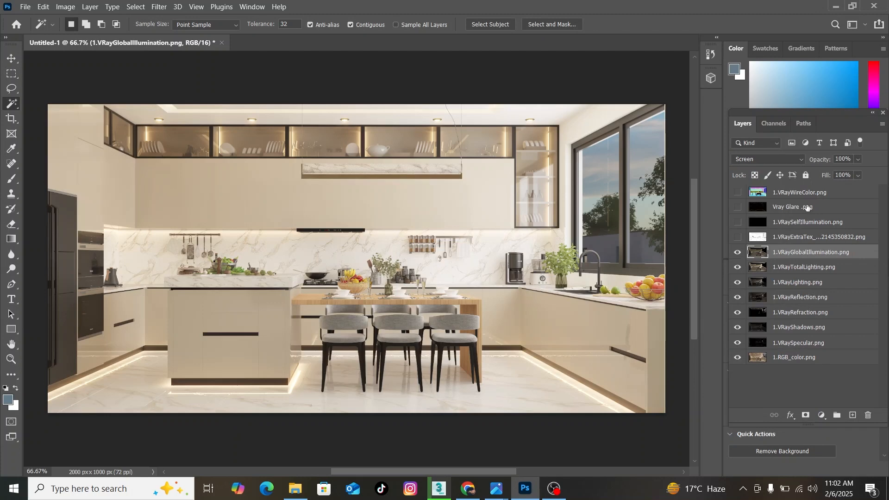
left_click(843, 159)
type("10")
key("Return")
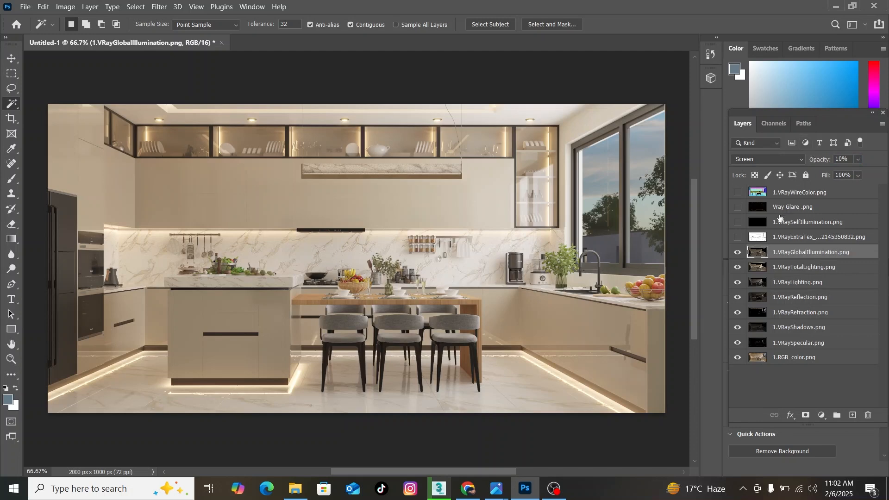
Step: Show the 1.VRayExtraTex layer, set its blend mode to Multiply, try 50% opacity, and settle on 35%
left_click(738, 236)
left_click(780, 238)
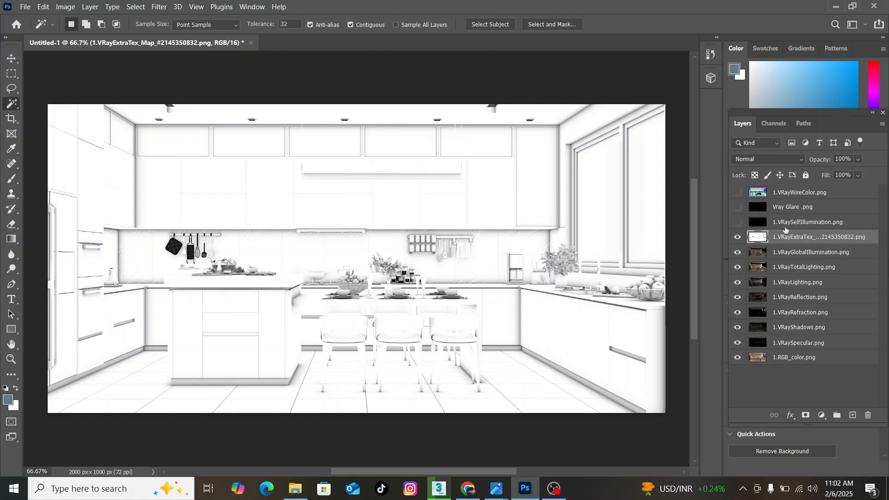
left_click(797, 161)
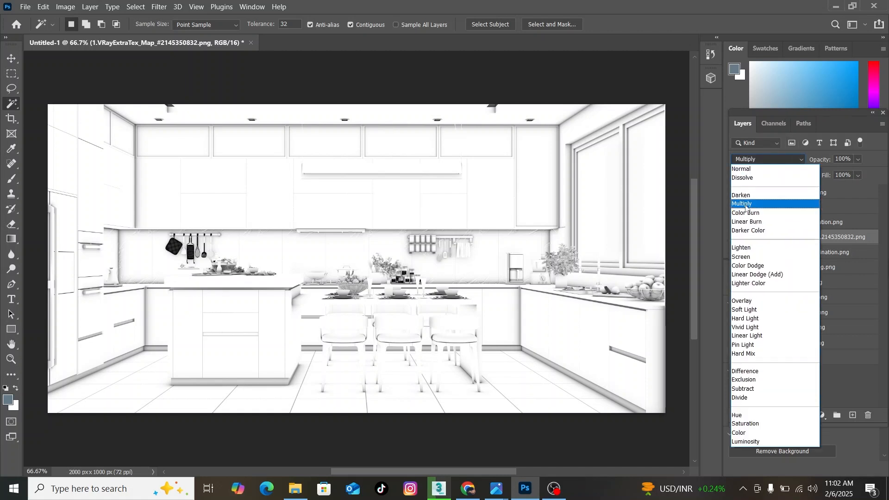
left_click(802, 203)
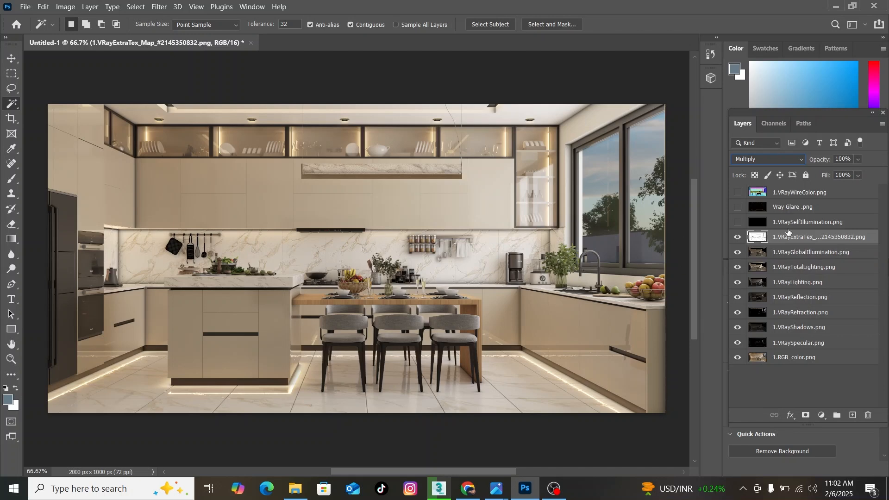
left_click(843, 159)
type("50")
key("Return")
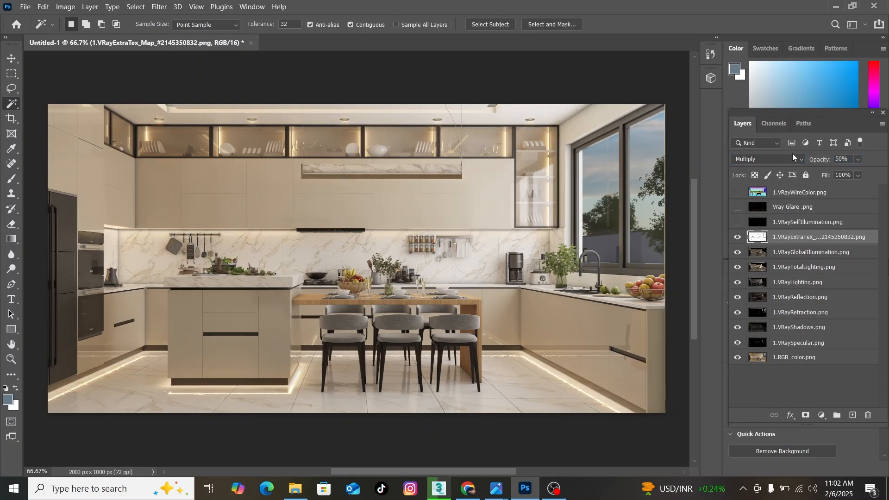
left_click(823, 156)
type("35")
key("Return")
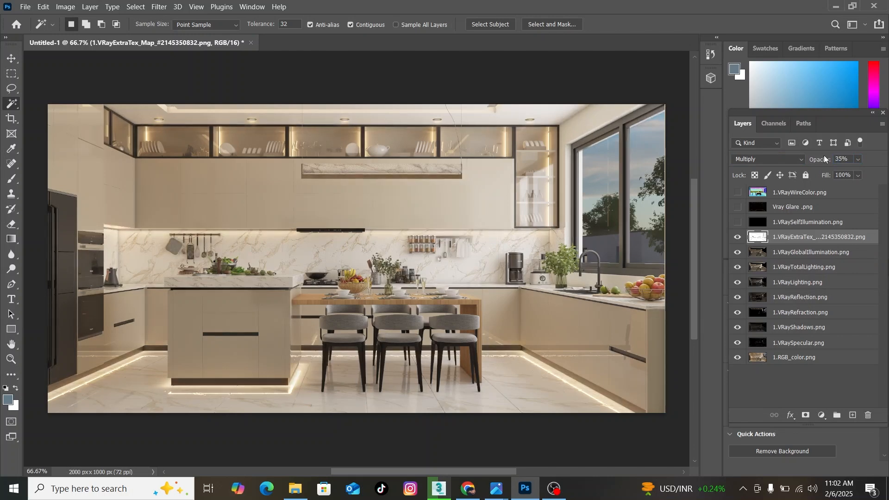
Step: Show the 1.VRaySelfIllumination layer and set its blend mode to Screen
left_click(738, 223)
left_click(836, 221)
left_click(792, 158)
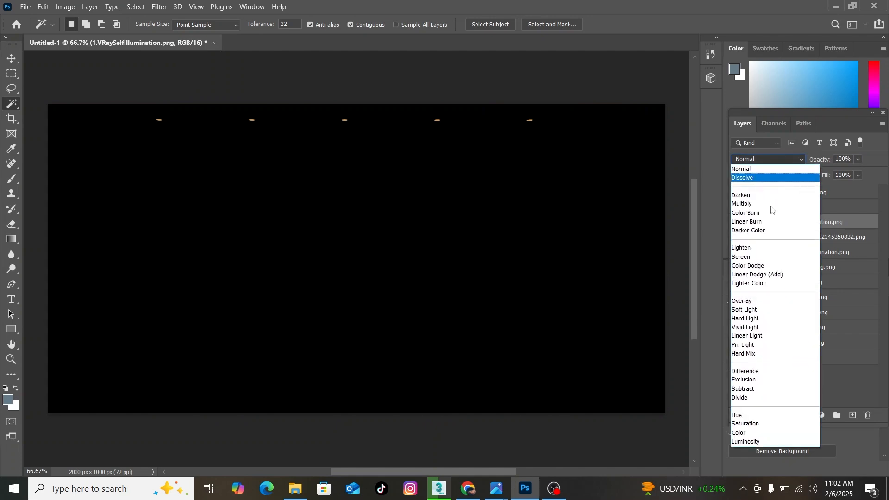
left_click(742, 257)
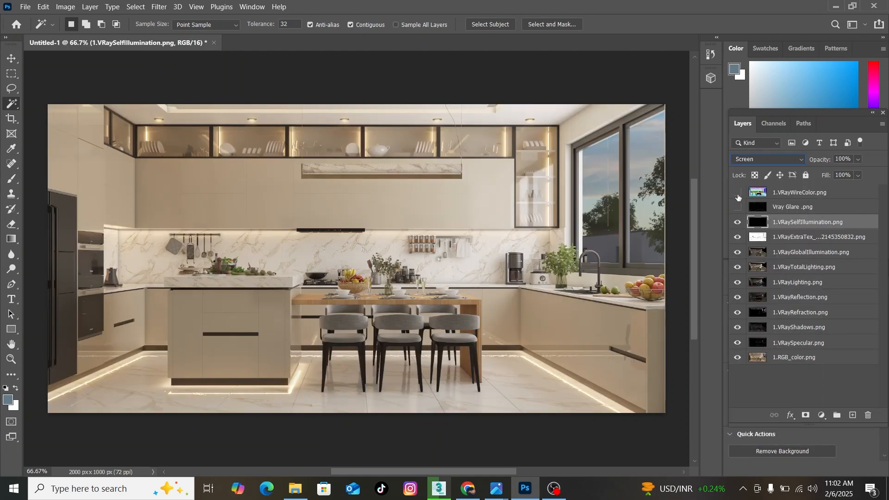
Step: Show the Vray Glare layer, set its blend mode to Screen, and compare the image against Normal mode
left_click(737, 207)
left_click(787, 207)
left_click(792, 158)
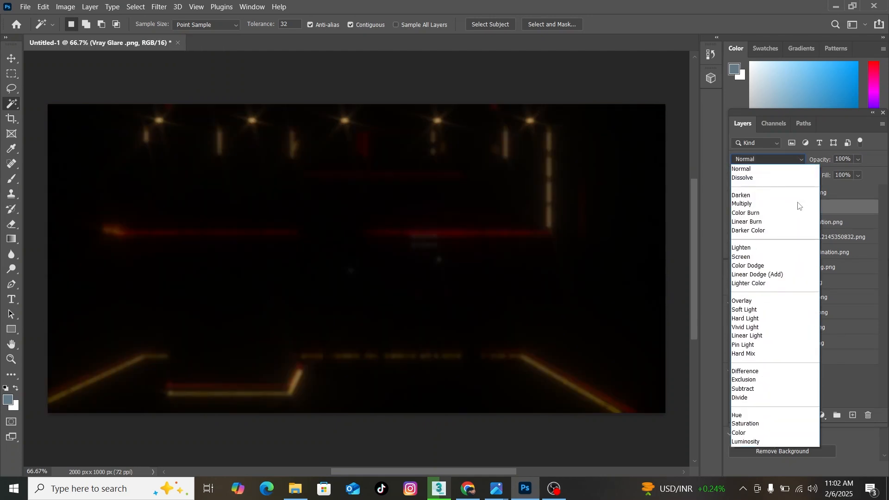
left_click(746, 256)
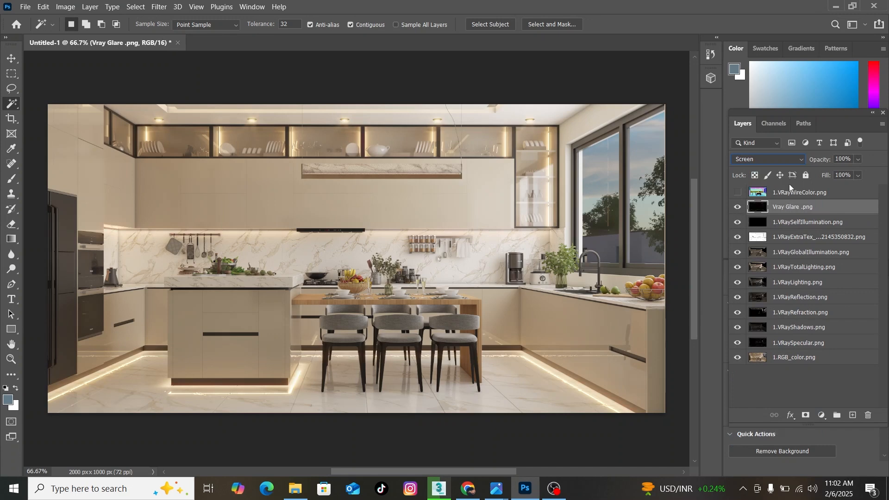
left_click(787, 160)
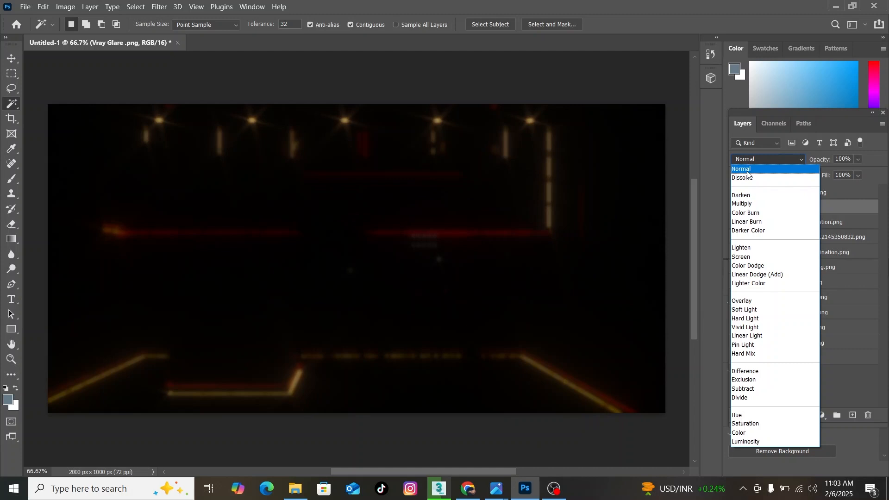
left_click(743, 257)
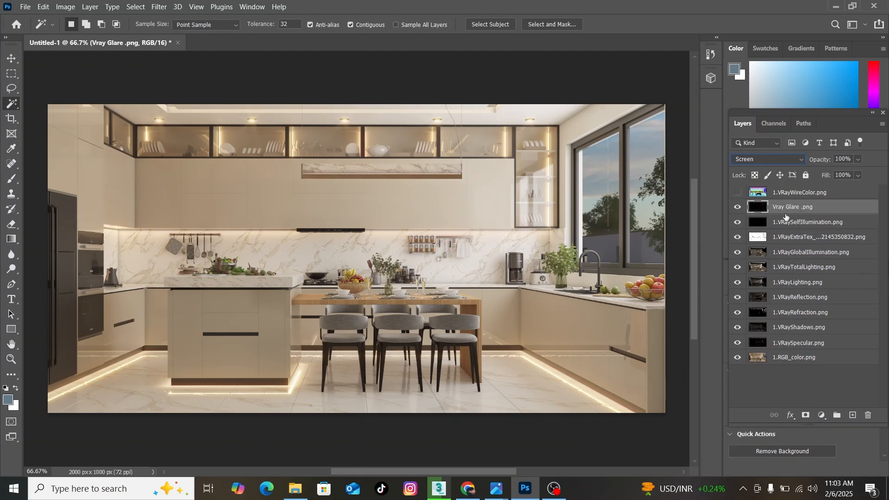
Step: Use the 1.VRayWireColor layer to select the base cabinet under the window with the Magic Wand, hide that layer, and activate 1.RGB_color
left_click(738, 192)
left_click(794, 195)
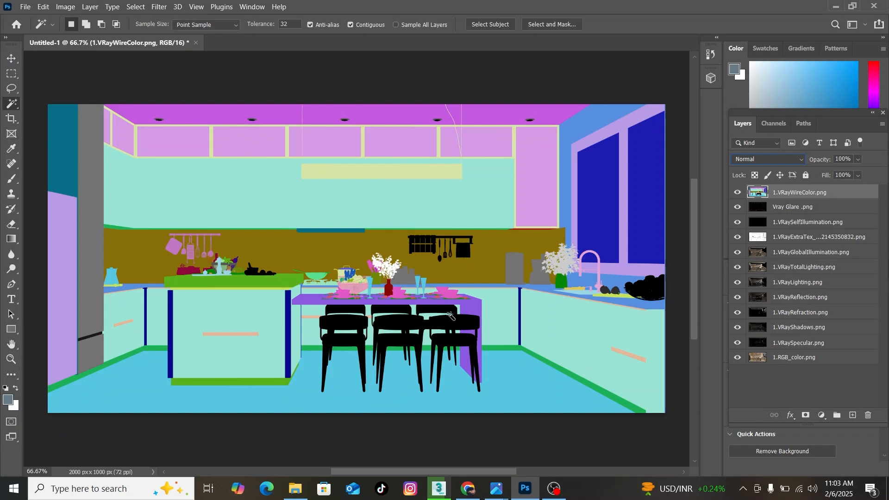
left_click(561, 330)
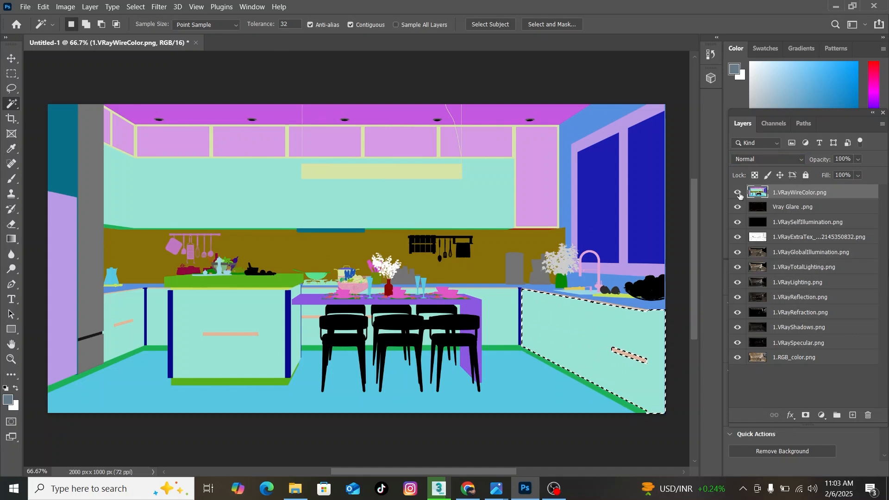
left_click(737, 192)
left_click(801, 358)
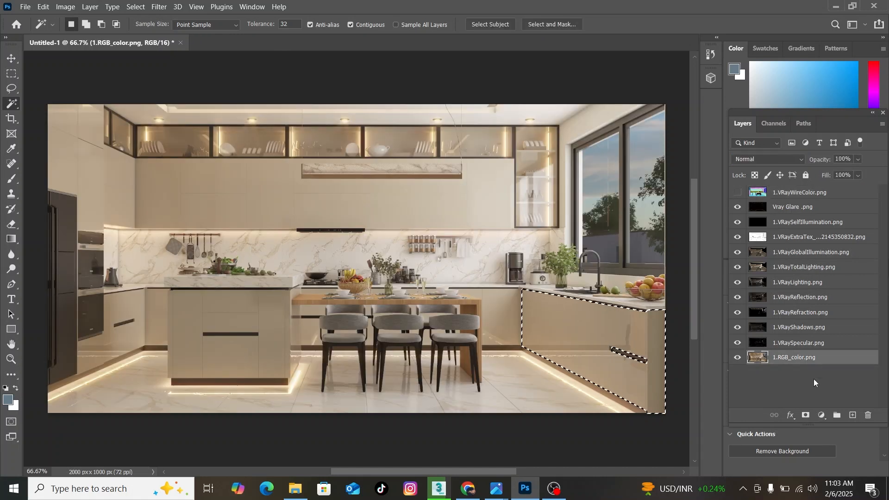
Step: Try recolouring the selected base cabinet with a teal #648780 Solid Color fill layer above 1.RGB_color, and discard it
left_click(821, 415)
left_click(818, 216)
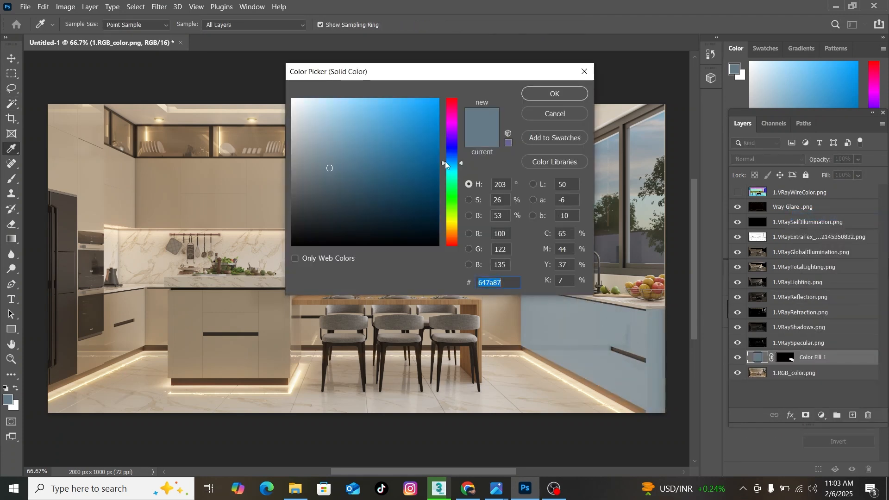
mouse_move(445, 161)
left_mouse_down()
mouse_move(443, 151)
mouse_move(448, 189)
mouse_move(446, 178)
left_mouse_up()
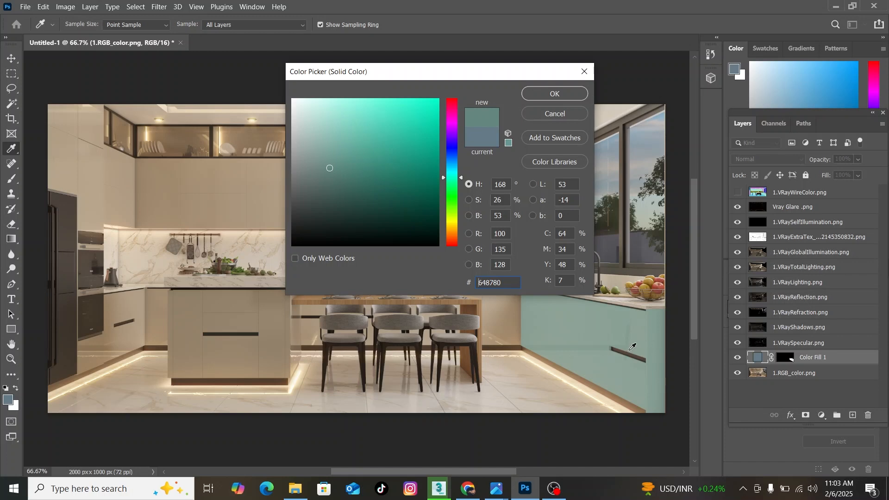
left_click(554, 114)
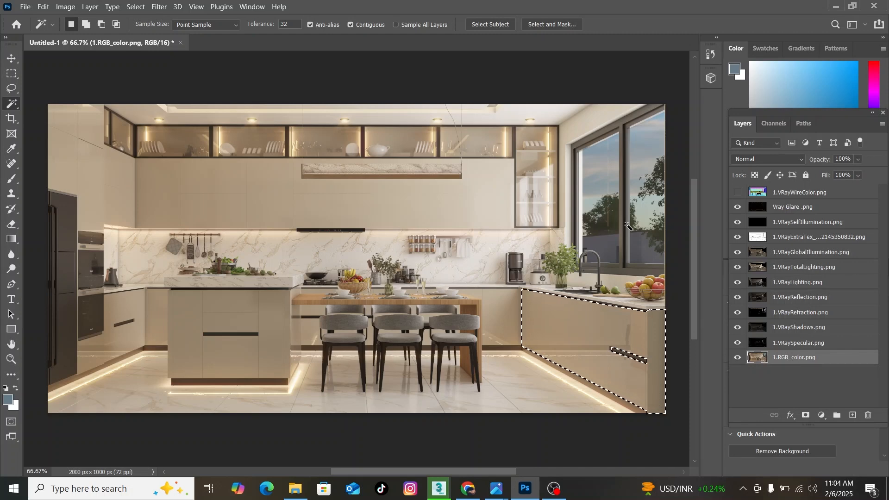
Step: Use the 1.VRayWireColor layer to select the tall glass cabinet and the upper cabinet fronts in turn with the Magic Wand, and hide it again
left_click(739, 192)
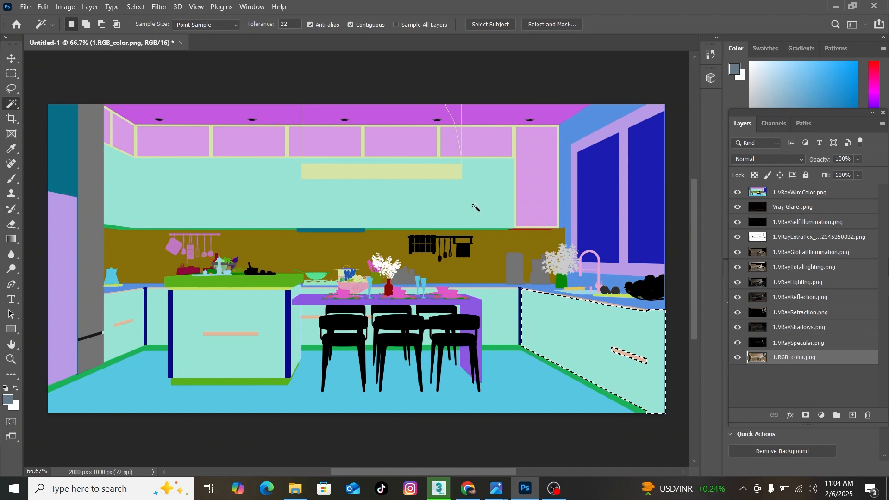
left_click(485, 139)
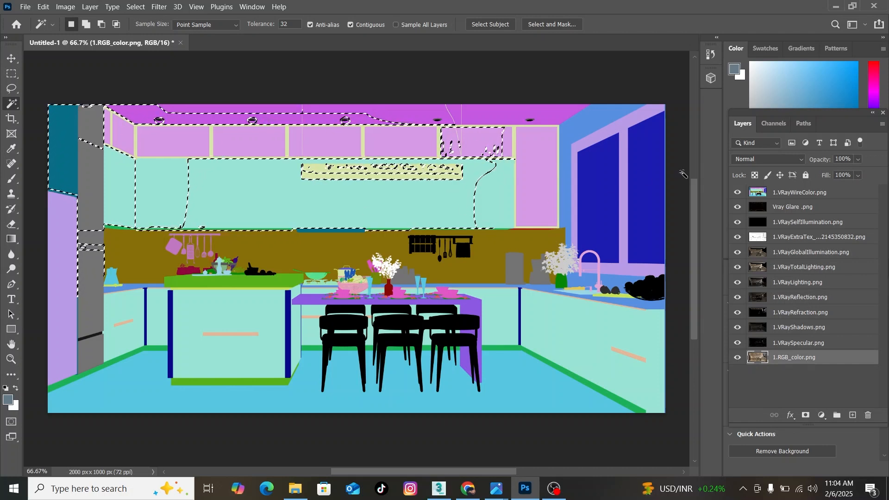
key("alt+period")
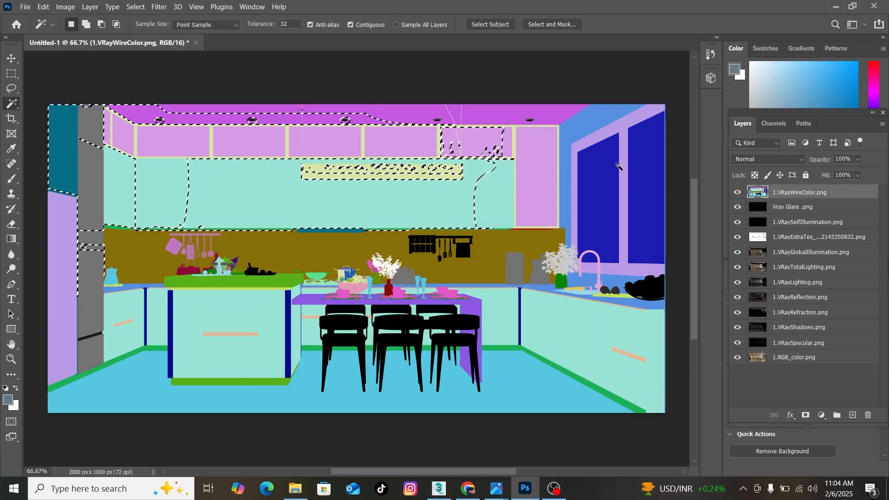
left_click(532, 181)
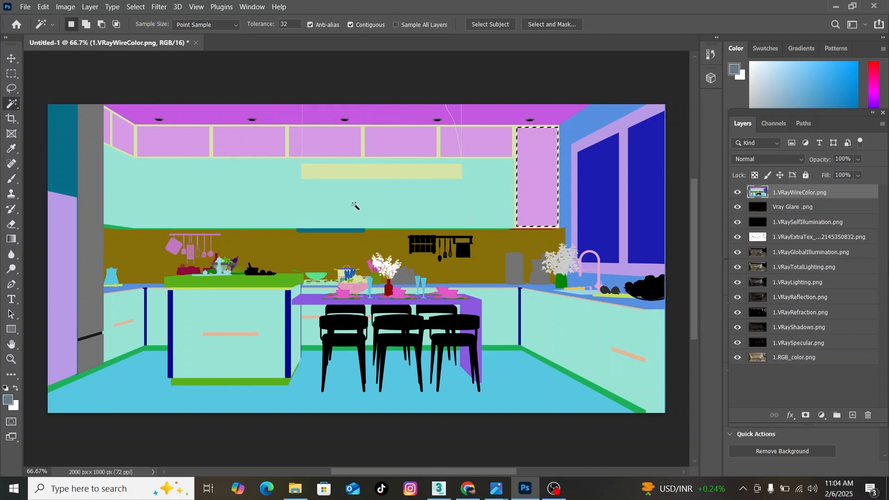
left_click(354, 204)
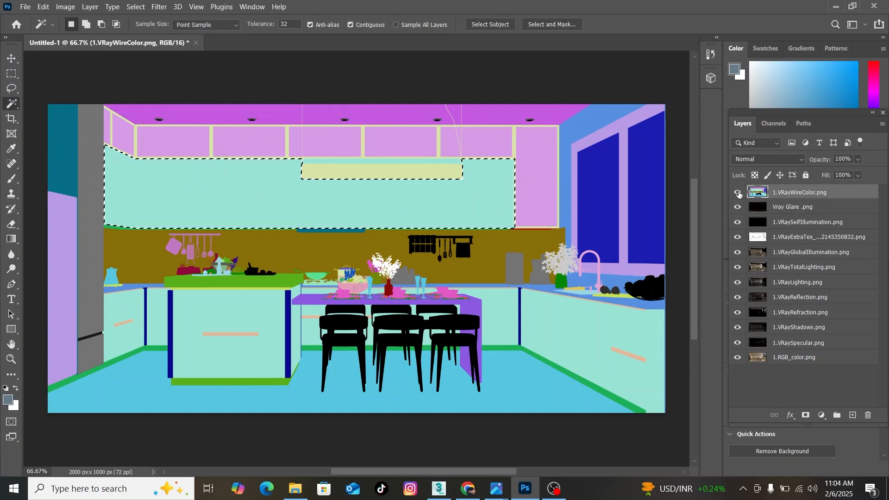
left_click(737, 193)
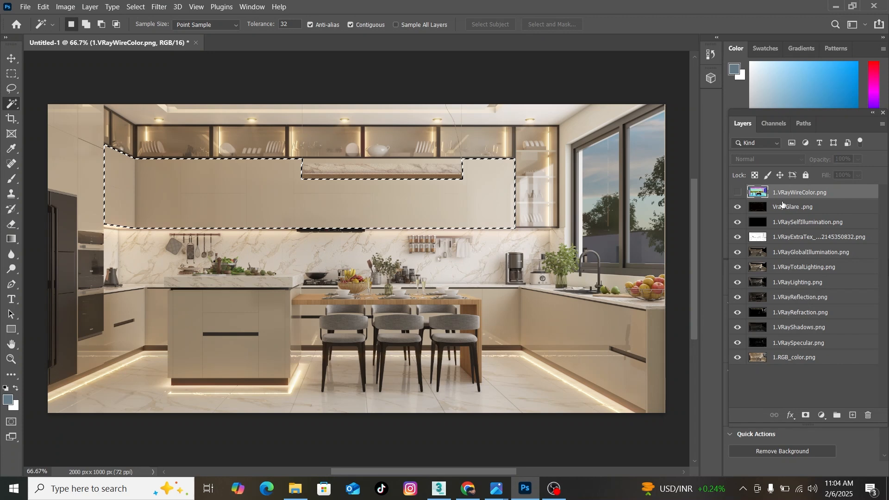
Step: Clear the selection, stamp all visible layers into a new layer above Vray Glare, and convert it to a smart object
left_click(782, 204)
key("ctrl+d")
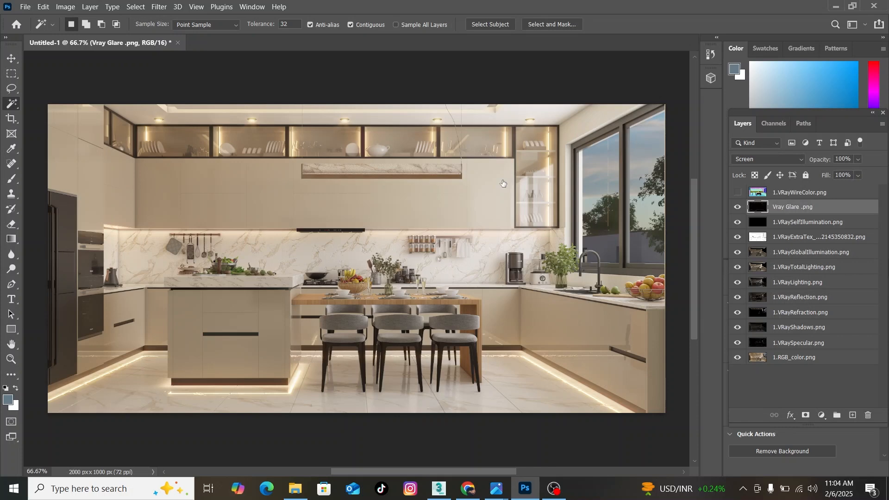
key("d")
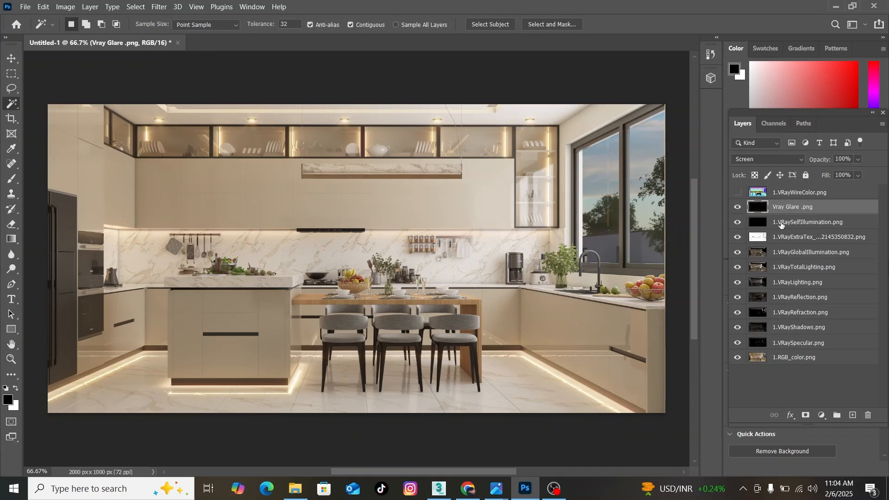
key("ctrl+shift+alt+e")
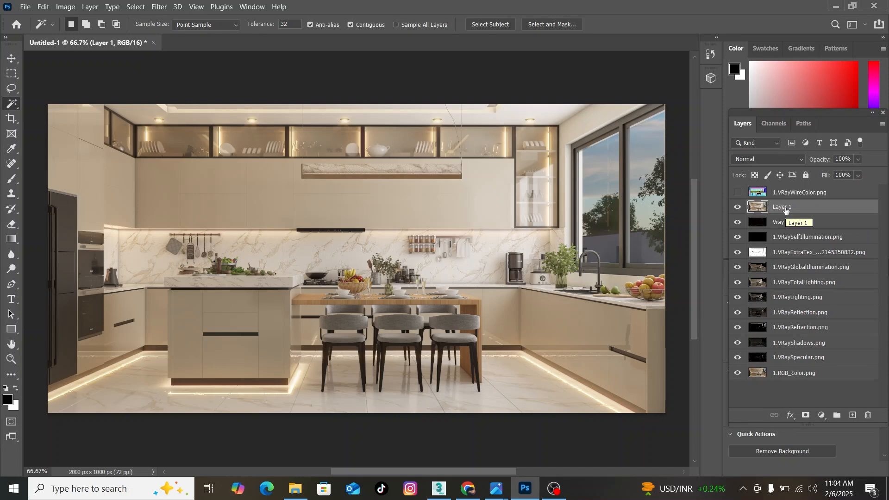
right_click(785, 210)
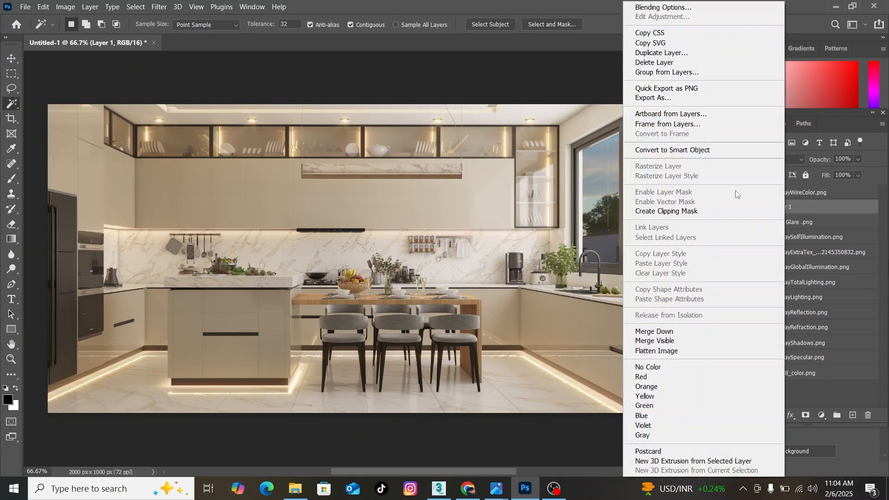
left_click(677, 146)
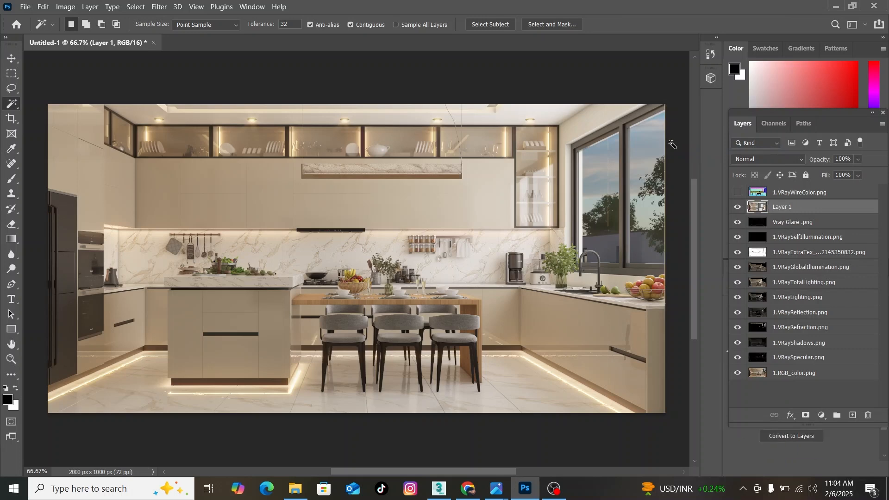
Step: Open the Camera Raw Filter on the stamped smart object and set exposure to +0.10 and contrast to +20
left_click(159, 7)
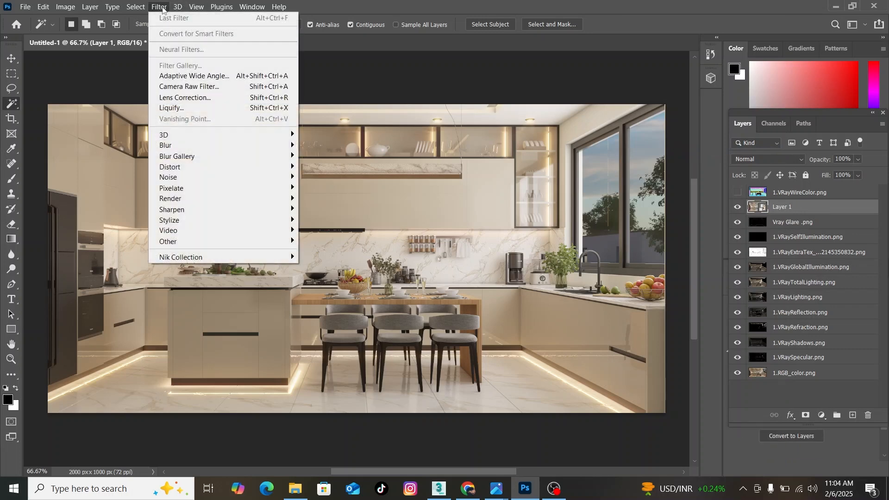
left_click(205, 90)
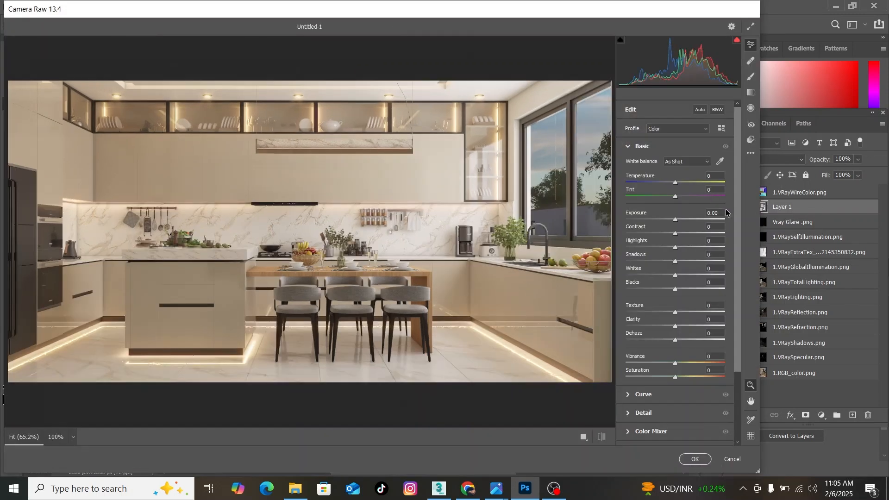
left_click(717, 212)
type(".1")
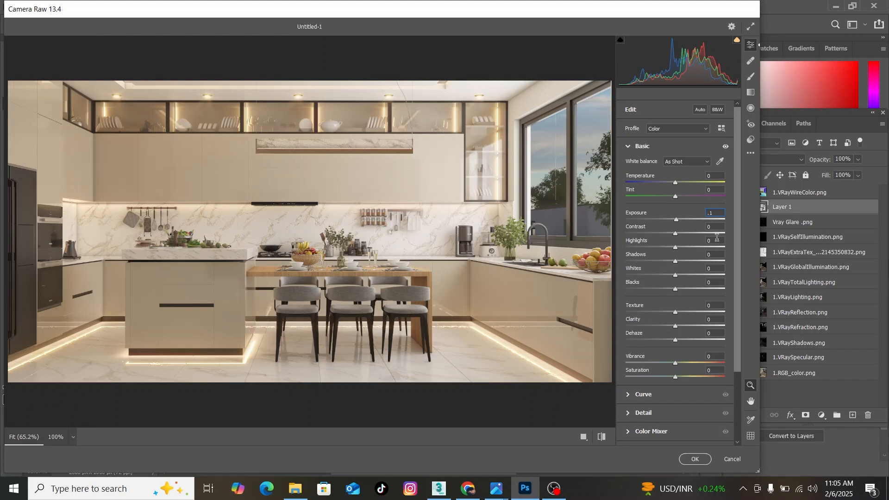
key("Tab")
type("20")
key("Return")
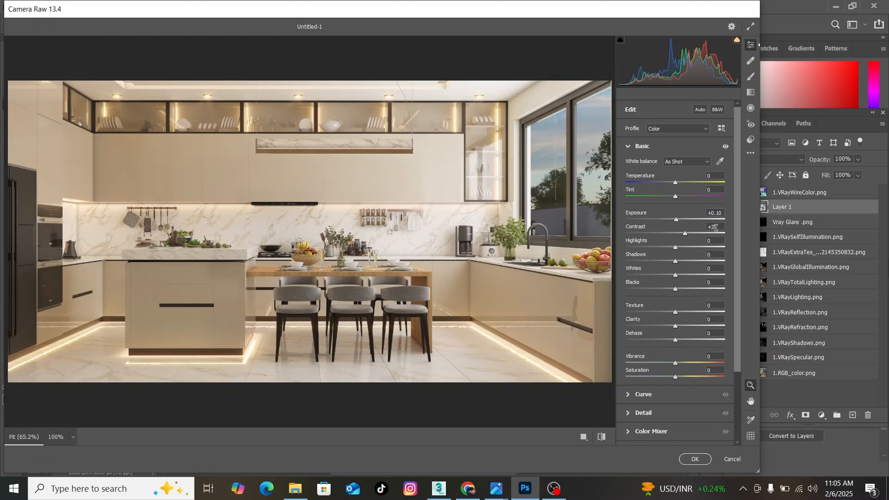
Step: Try stronger Camera Raw contrast values of 50 and 500, and restore the contrast to +20
left_click(685, 225)
type("50")
key("Return")
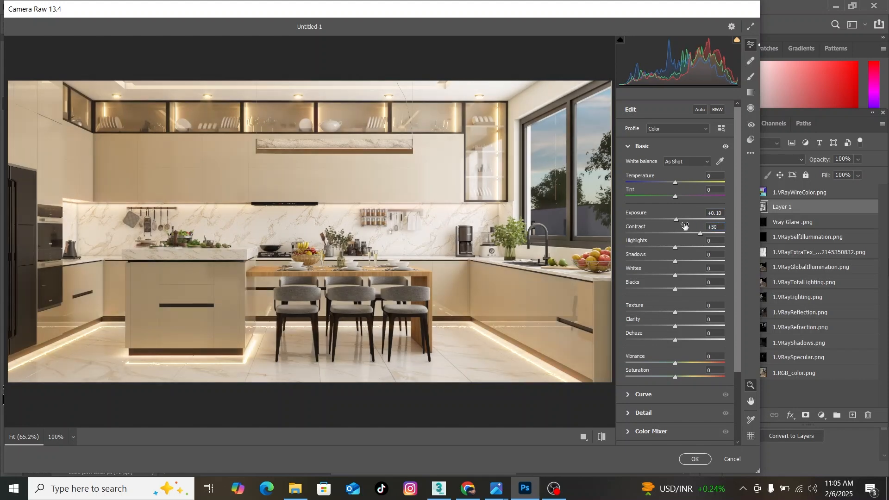
left_click(720, 228)
type("500")
key("Return")
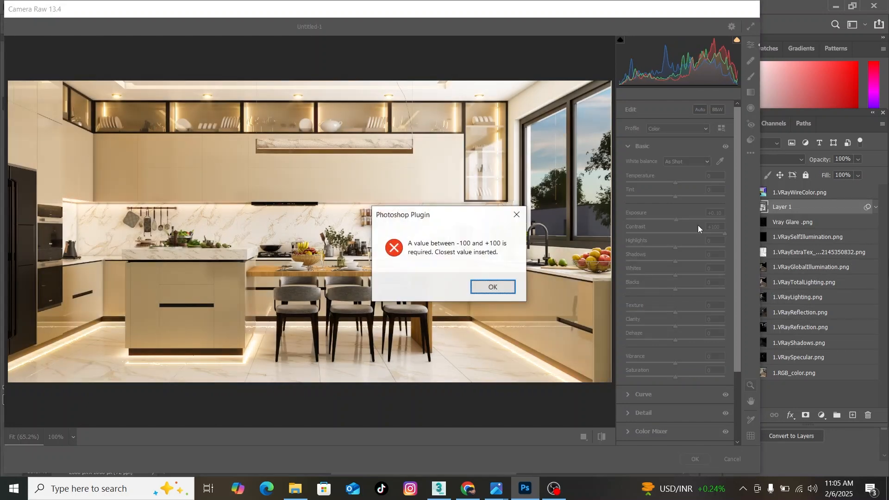
left_click(492, 286)
type("20")
key("Return")
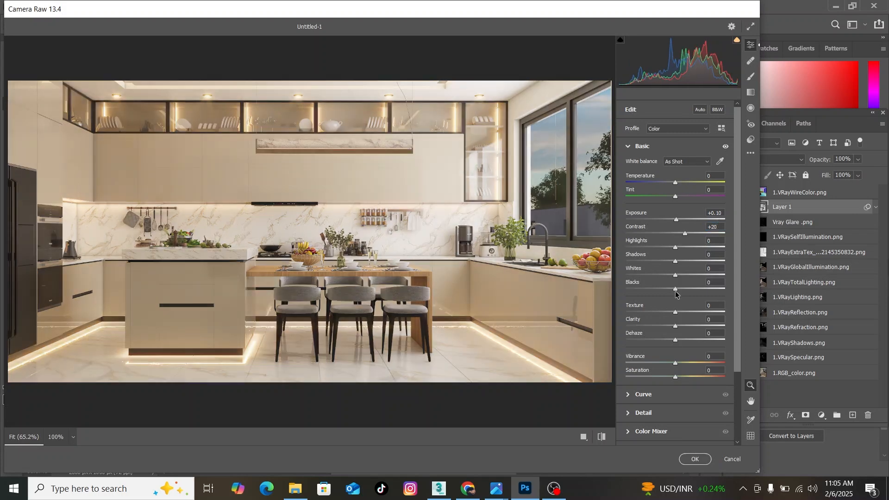
Step: Lower the blacks to -21 and raise the texture to +40 in the Camera Raw Filter
left_click_drag(676, 289, 665, 290)
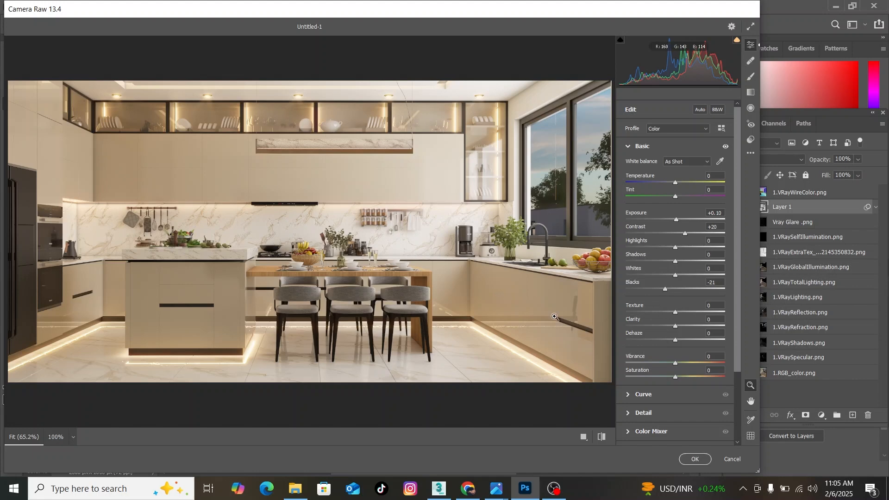
left_click(713, 305)
type("40")
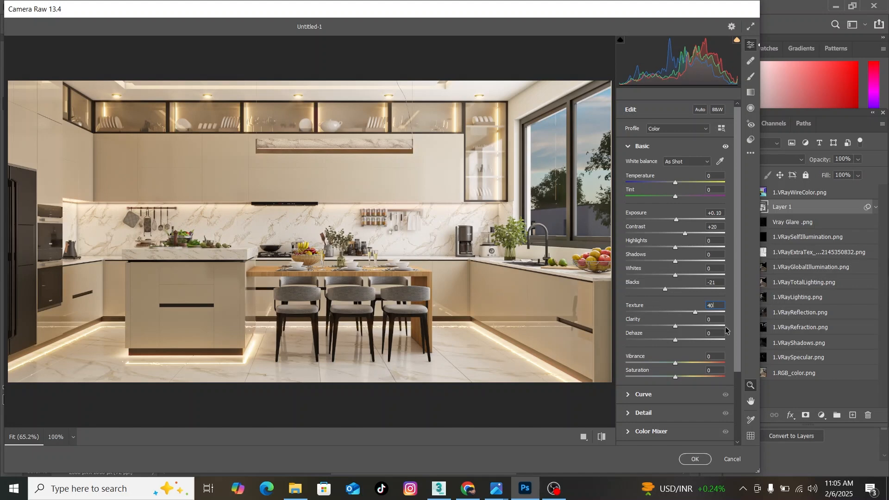
Step: Set clarity, dehaze, vibrance and saturation to +5 each and apply the Camera Raw Filter
left_click(715, 319)
type("5")
key("Tab")
type("5")
key("Tab")
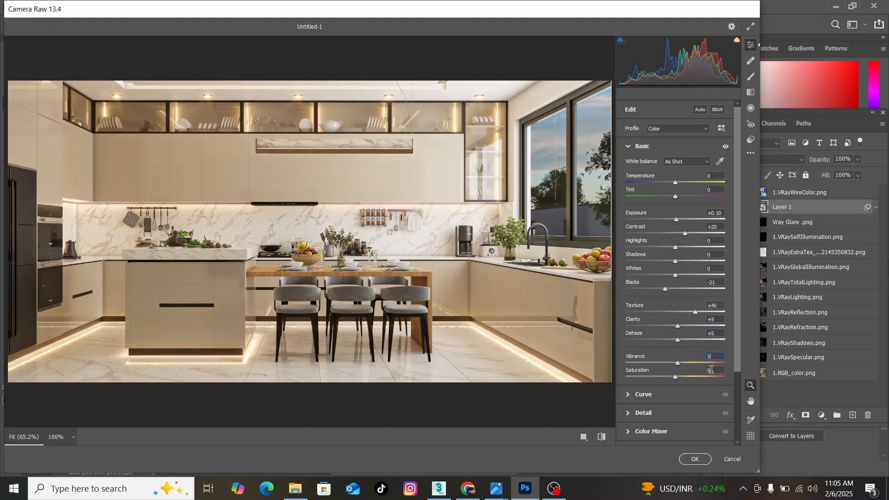
type("5")
key("Tab")
type("5")
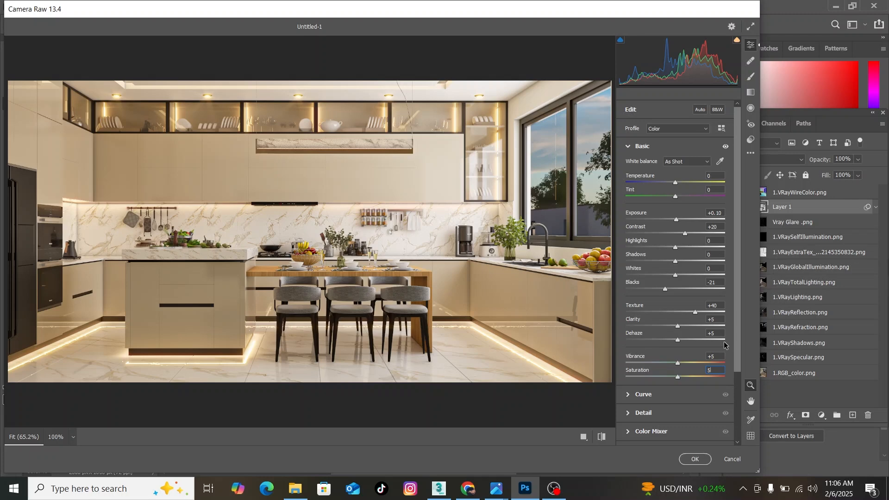
key("Return")
left_click(694, 459)
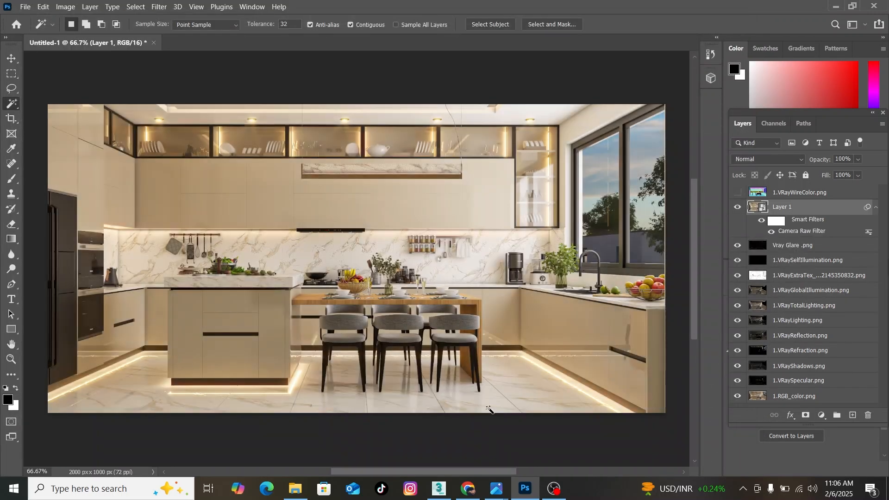
Step: Toggle the visibility of Layer 1 to compare the render before and after the Camera Raw grading
left_click(738, 208)
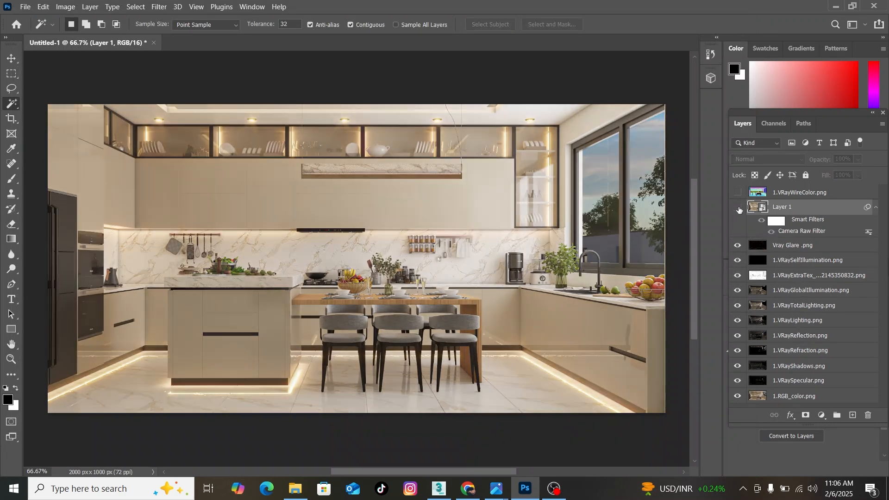
left_click(738, 208)
left_click(737, 208)
left_click(737, 207)
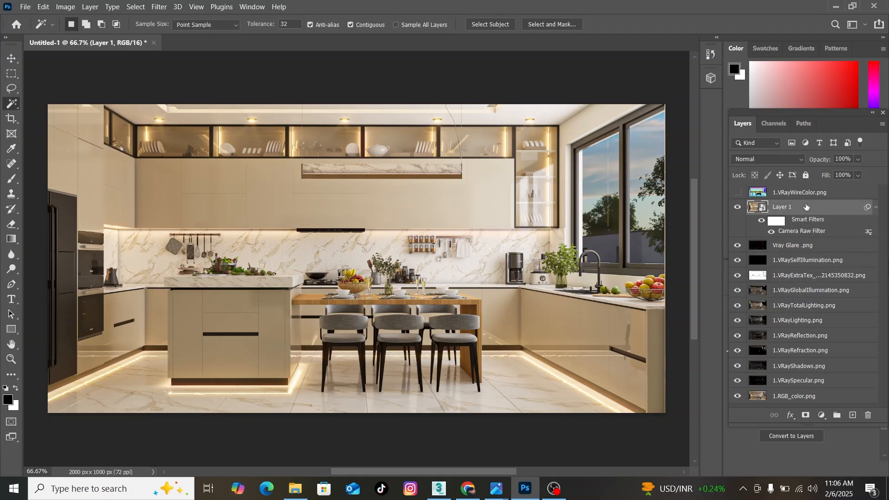
Step: Stamp all visible layers into a new layer above Layer 1 and convert it to a smart object
key("ctrl+shift+alt+e")
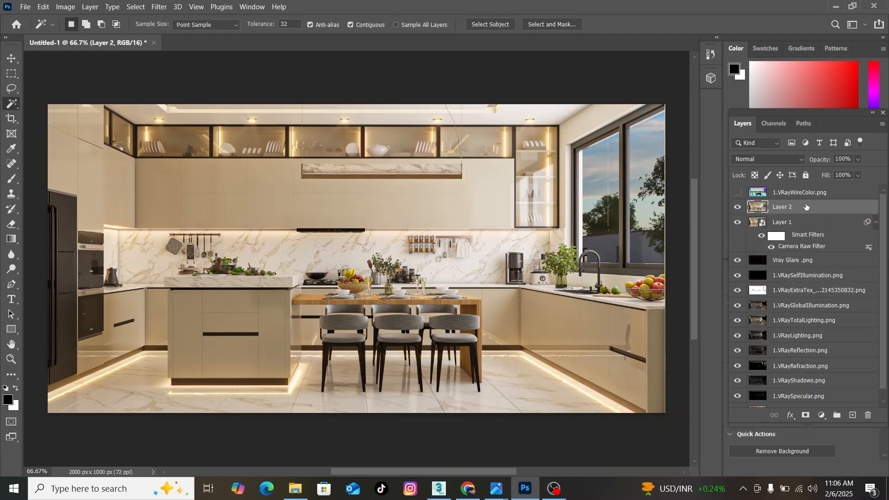
right_click(806, 206)
left_click(700, 149)
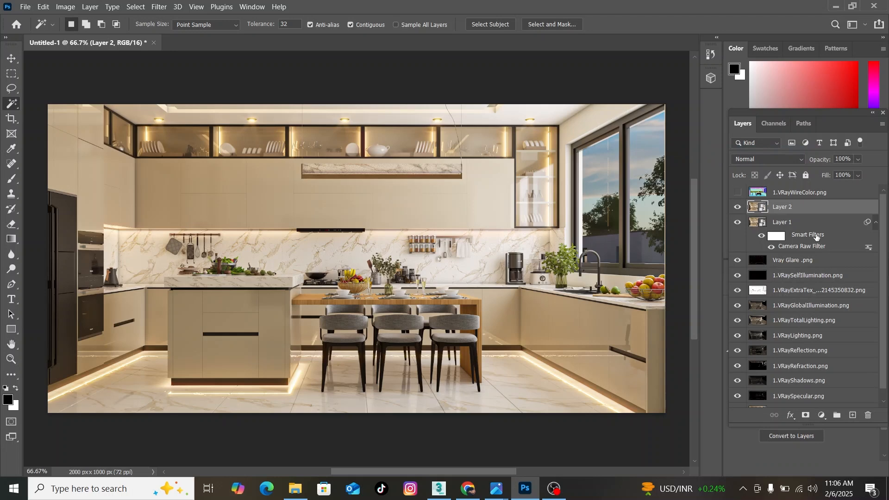
Step: Apply the Nik Collection Color Efex Pro 4 filter to Layer 2 with Brilliance / Warmth at its default settings
left_click(160, 7)
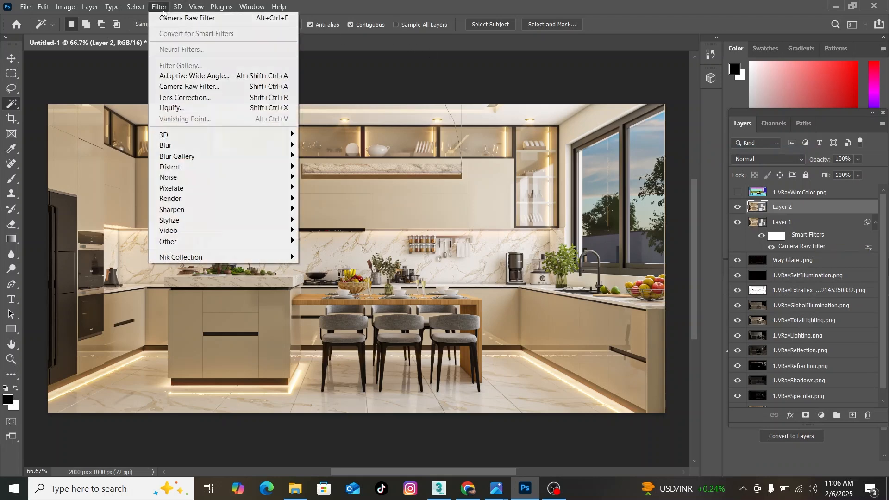
mouse_move(204, 258)
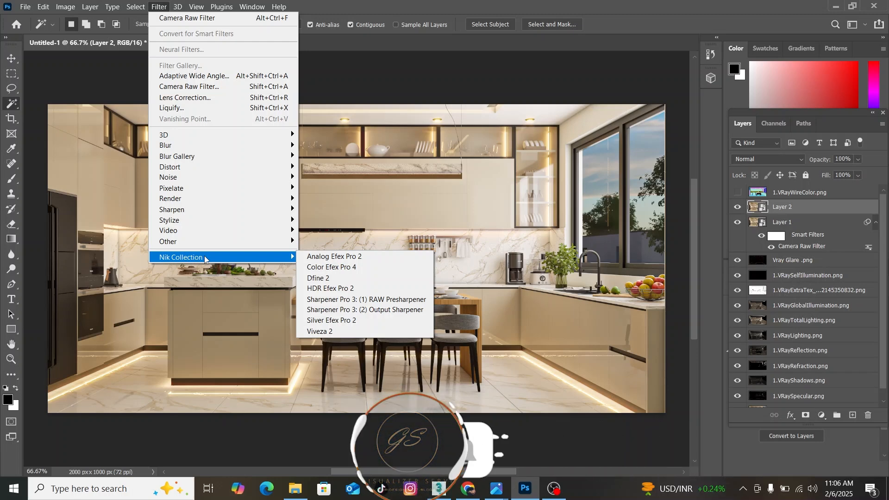
left_click(355, 268)
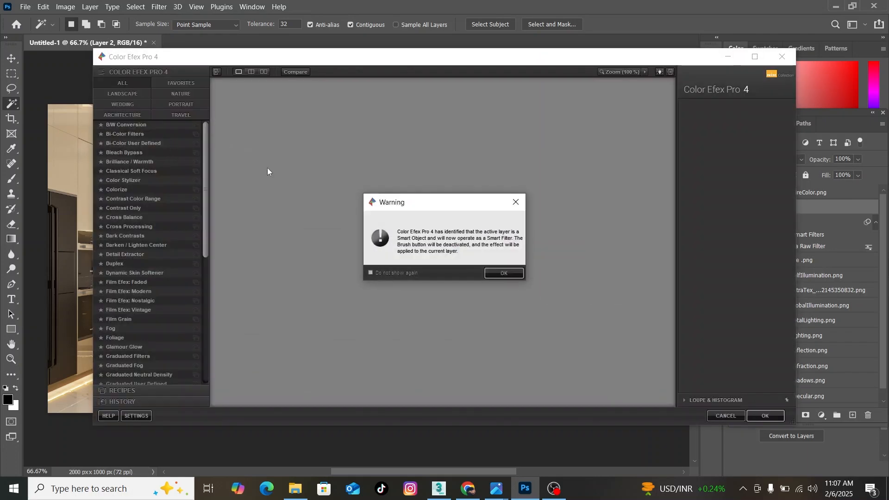
left_click(499, 273)
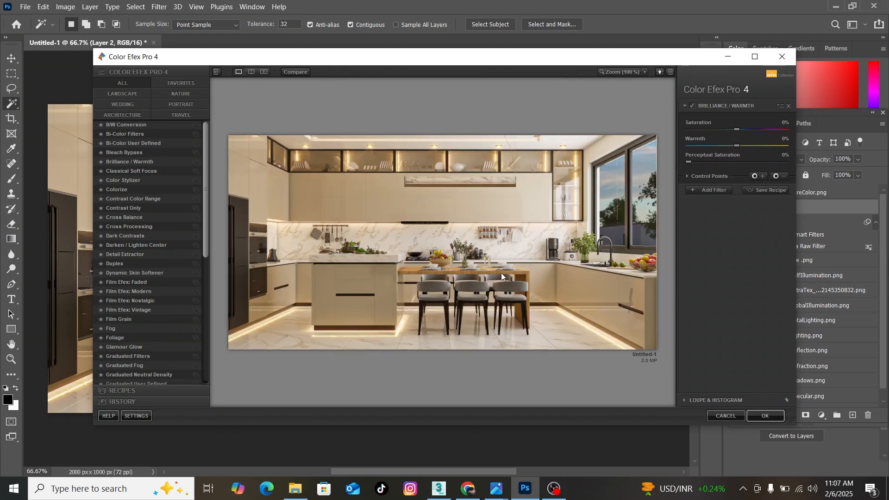
left_click(760, 418)
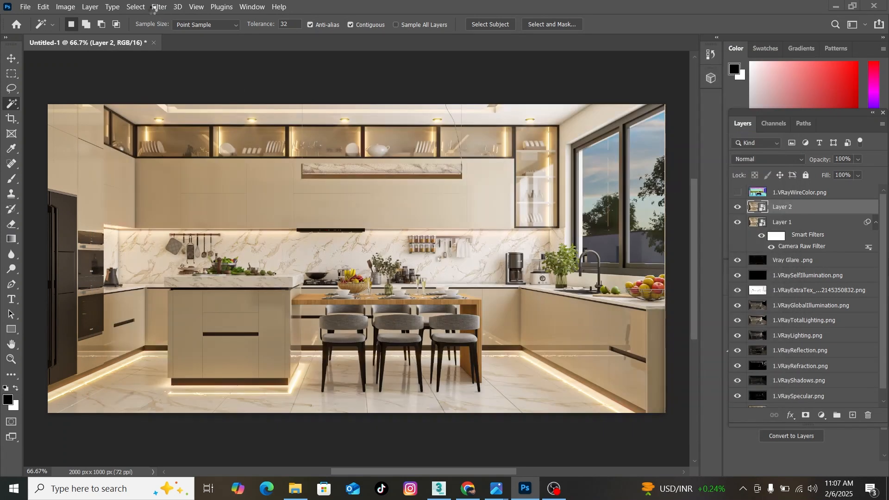
Step: Apply the Nik Collection Sharpener Pro 3 Output Sharpener to Layer 2 with its default Display settings
left_click(155, 8)
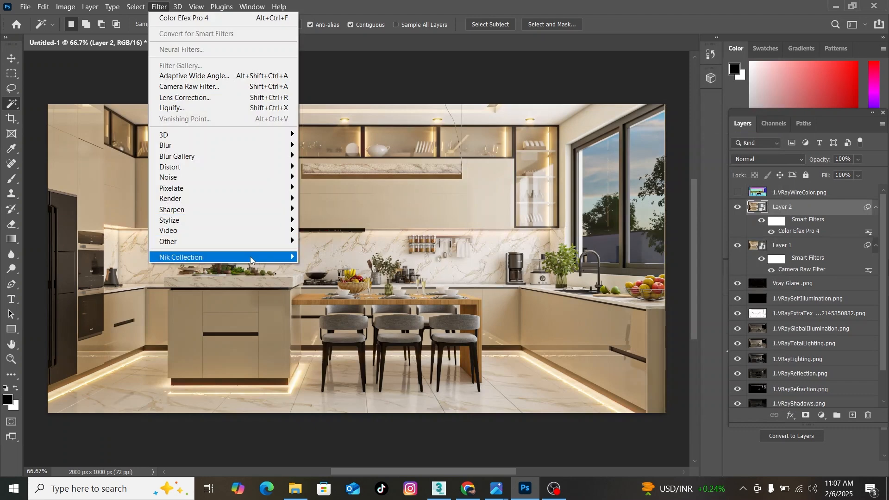
mouse_move(250, 259)
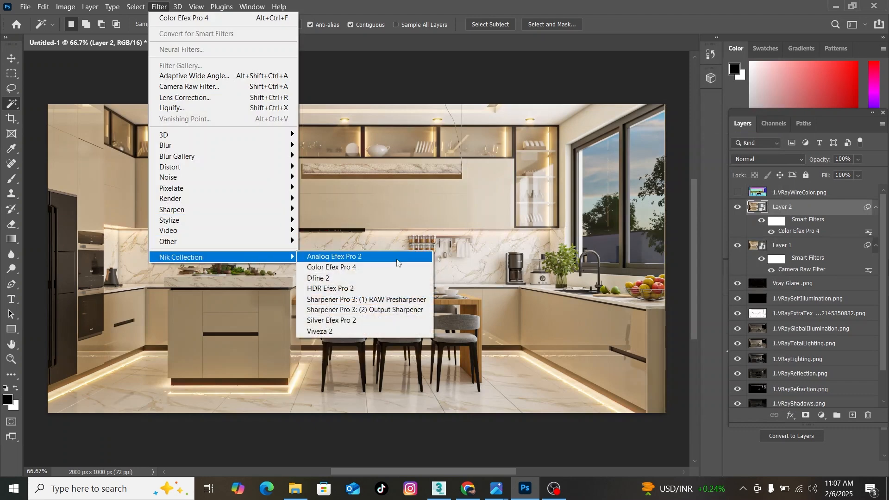
left_click(402, 313)
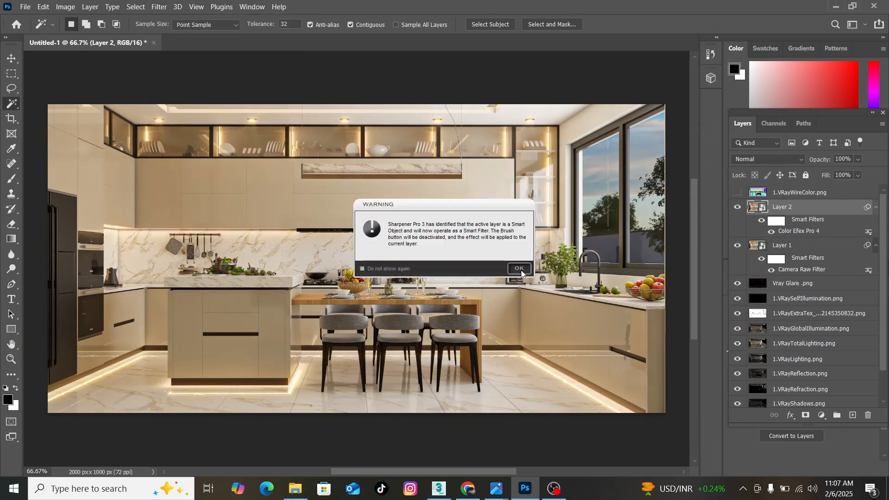
left_click(518, 269)
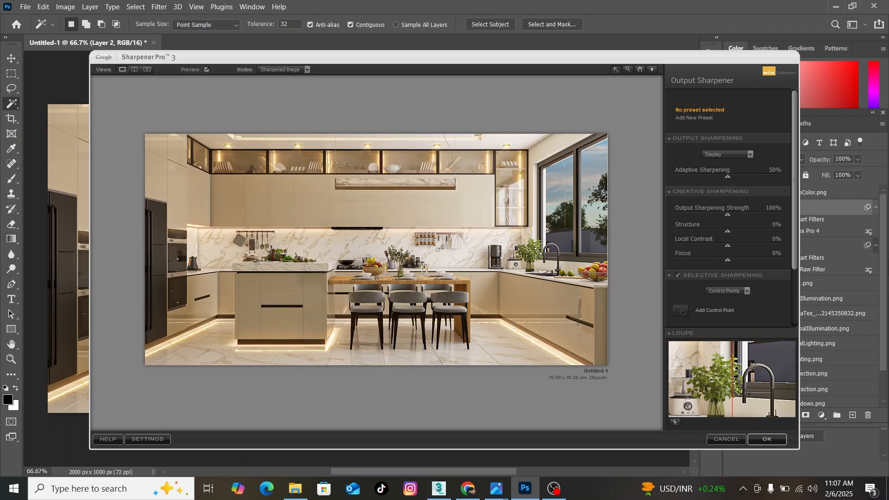
left_click(766, 439)
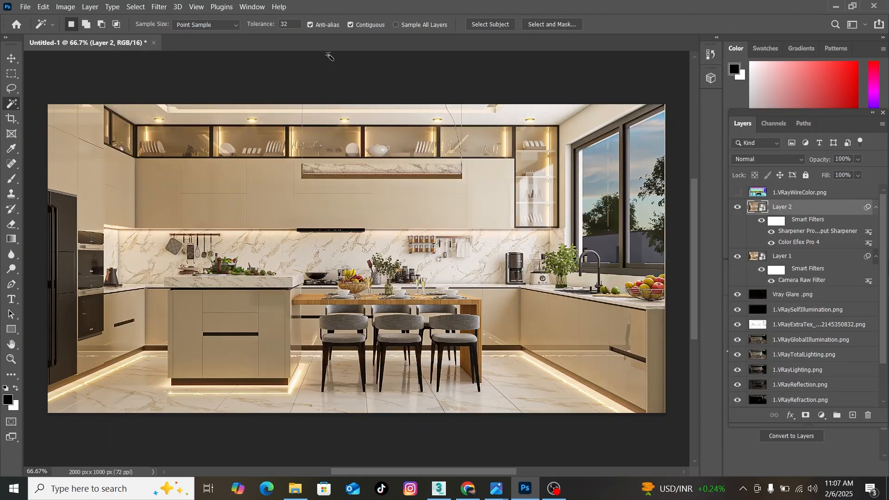
left_click(159, 7)
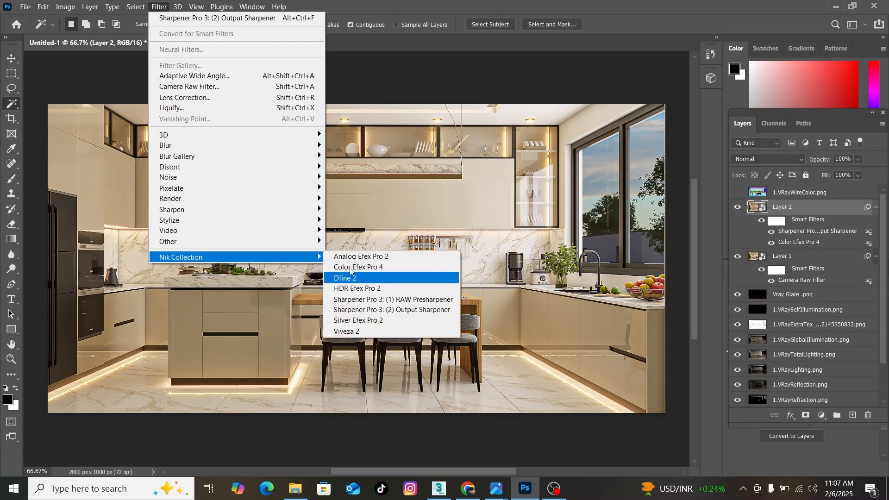
left_click(594, 83)
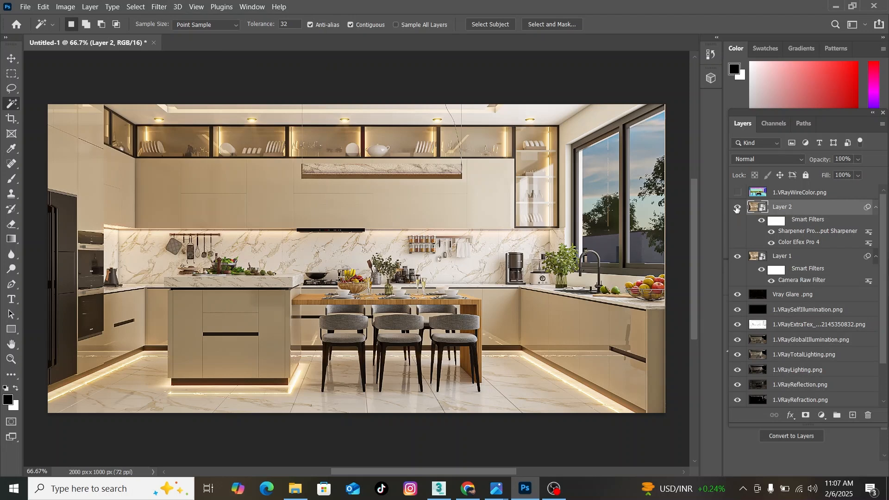
Step: Compare the render with and without Layer 2, and set the layer's opacity to 60%
left_click(737, 209)
left_click(736, 209)
left_click(819, 157)
type("60")
key("Return")
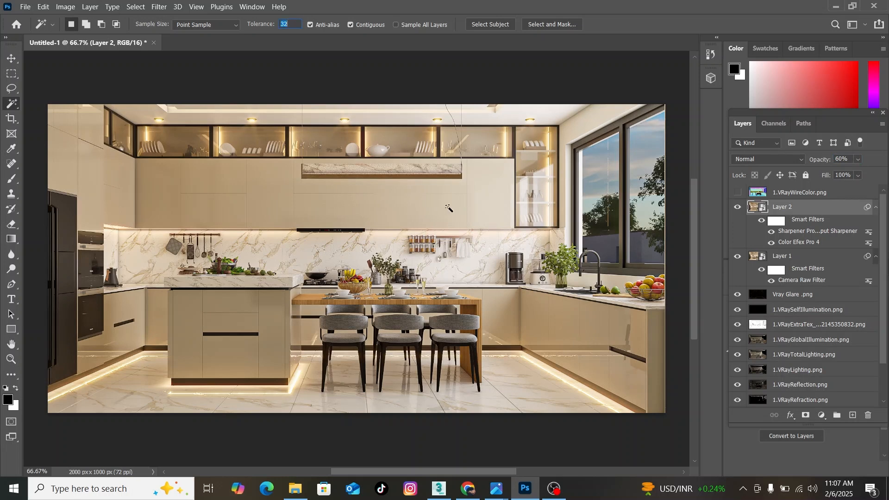